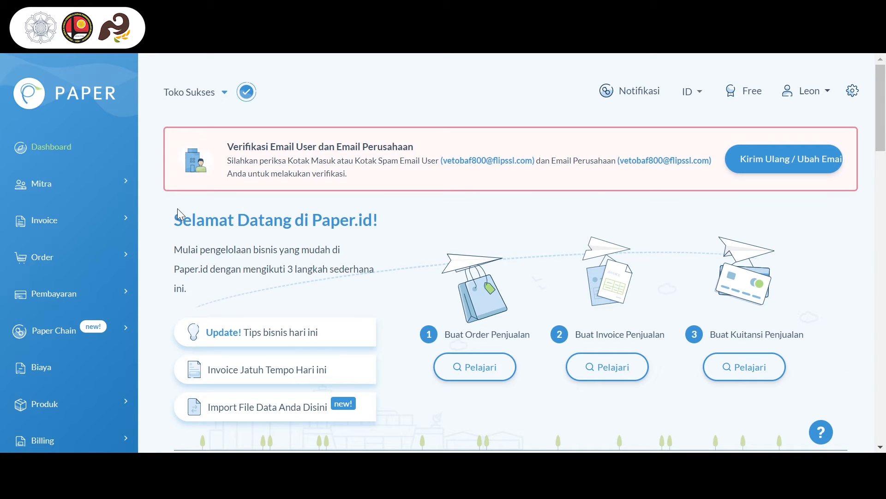
Go to the list of all partners (Mitra) and start a new partner of type Supplier
click(109, 188)
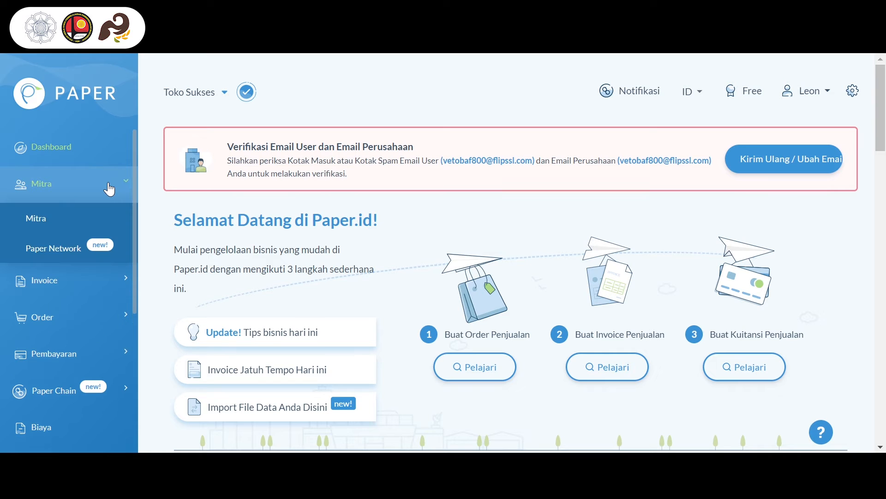
click(101, 216)
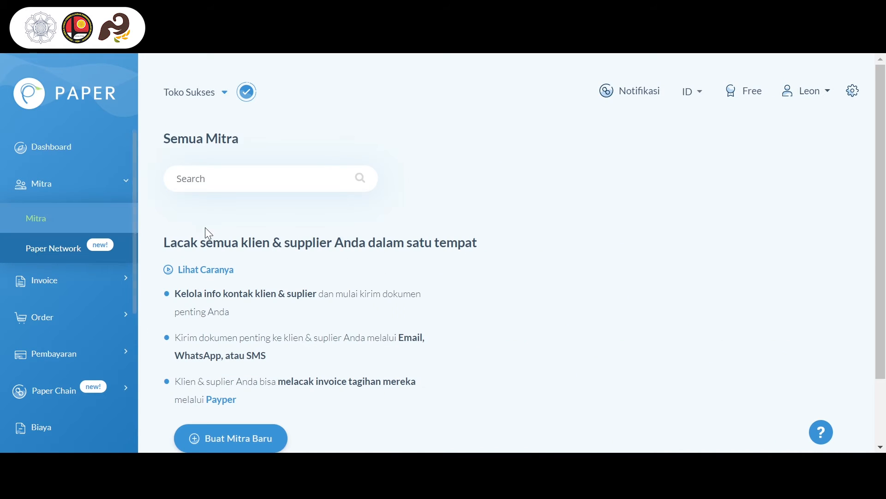
scroll(368, 264, down, 2)
scroll(369, 264, up, 1)
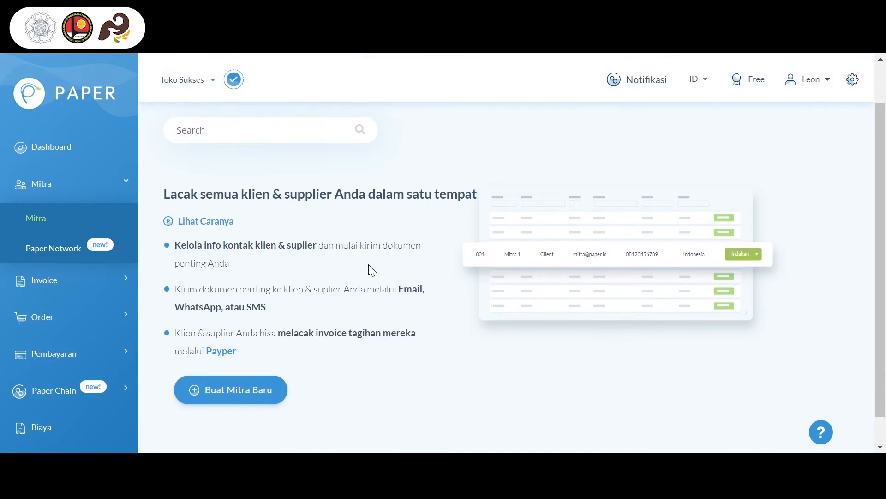
click(244, 383)
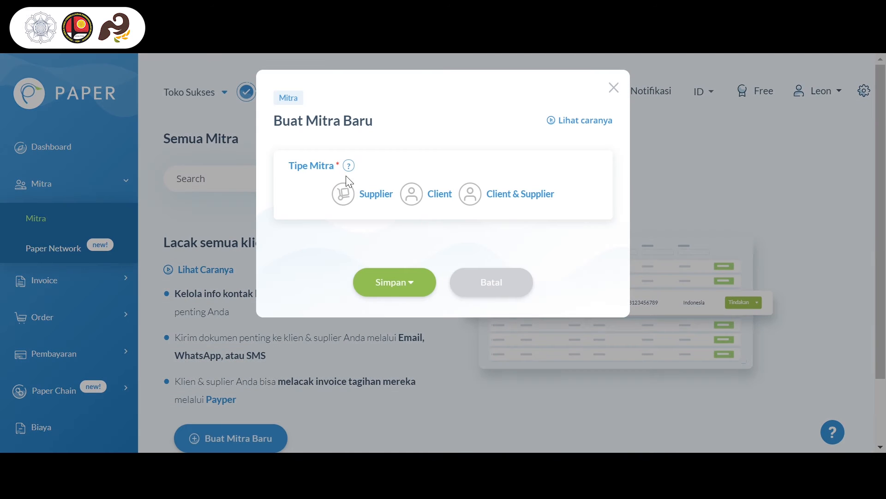
click(381, 194)
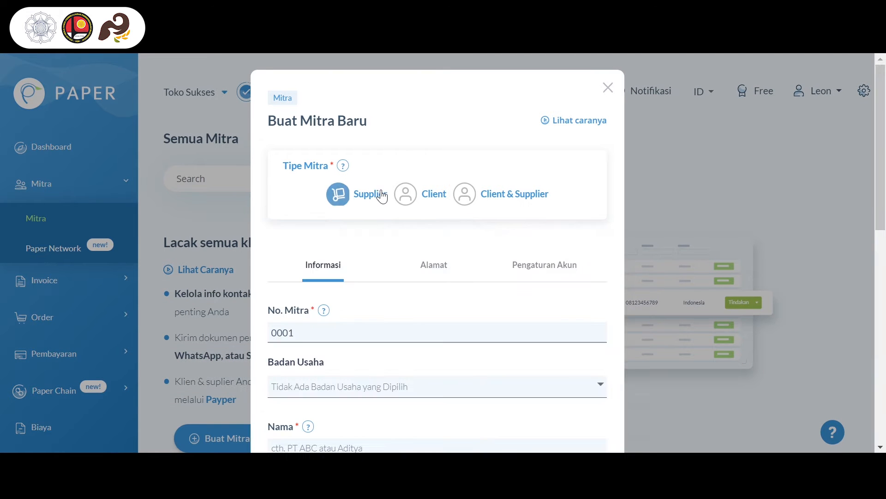
Fill in the supplier's name and telephone number in the new partner's information
scroll(380, 388, down, 3)
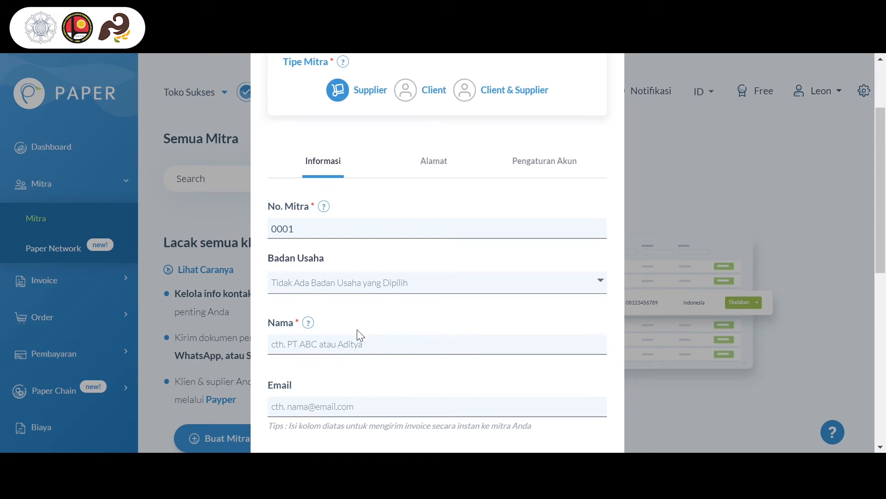
click(354, 342)
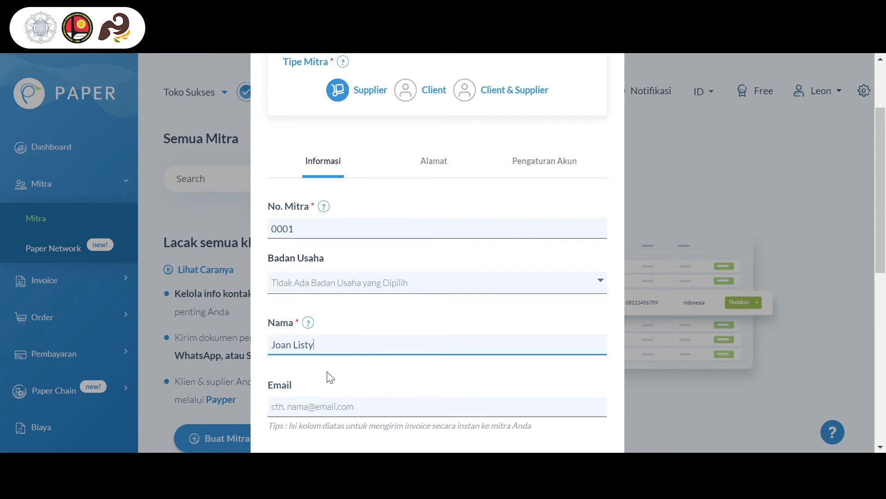
scroll(331, 378, down, 3)
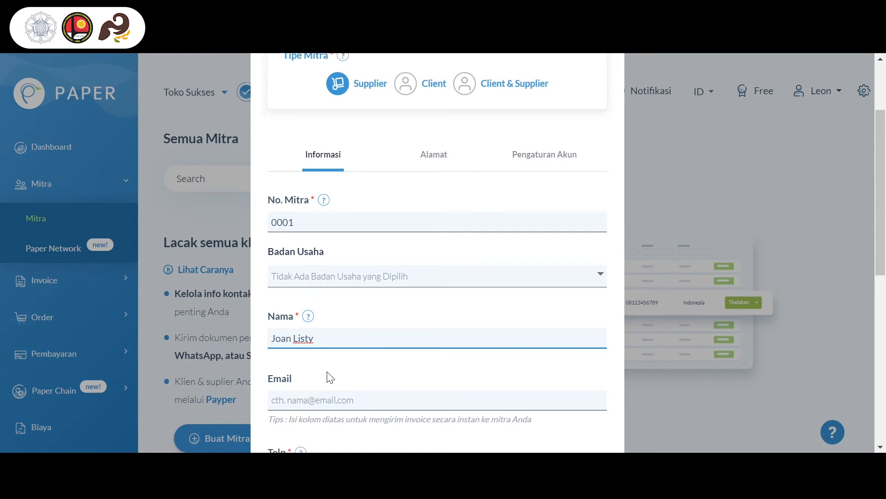
scroll(331, 377, down, 1)
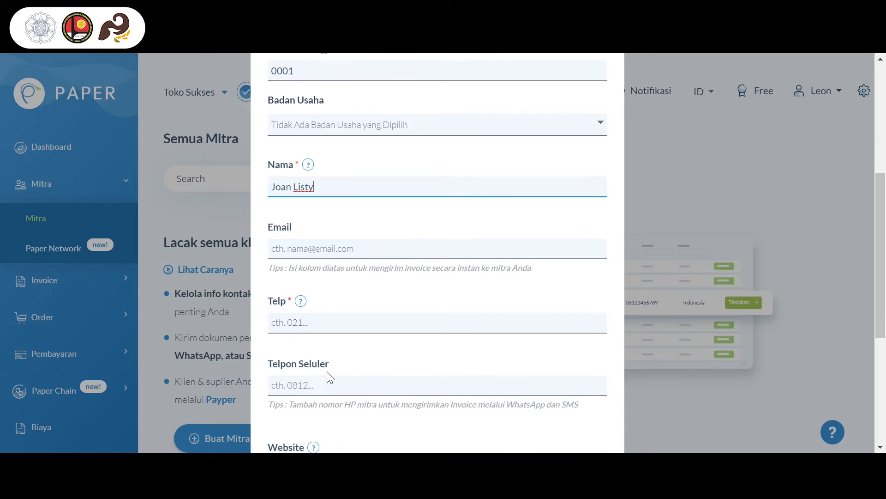
click(332, 325)
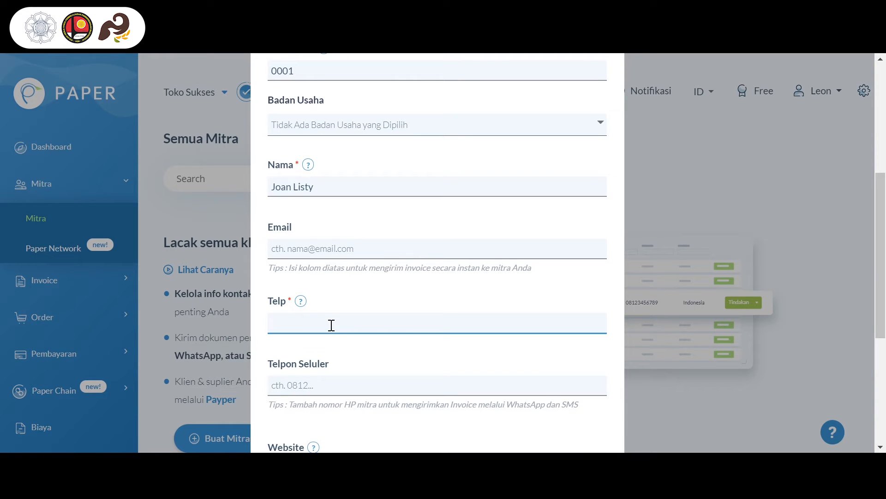
text(123123123123)
Save the new supplier without sending an invitation
scroll(370, 301, down, 4)
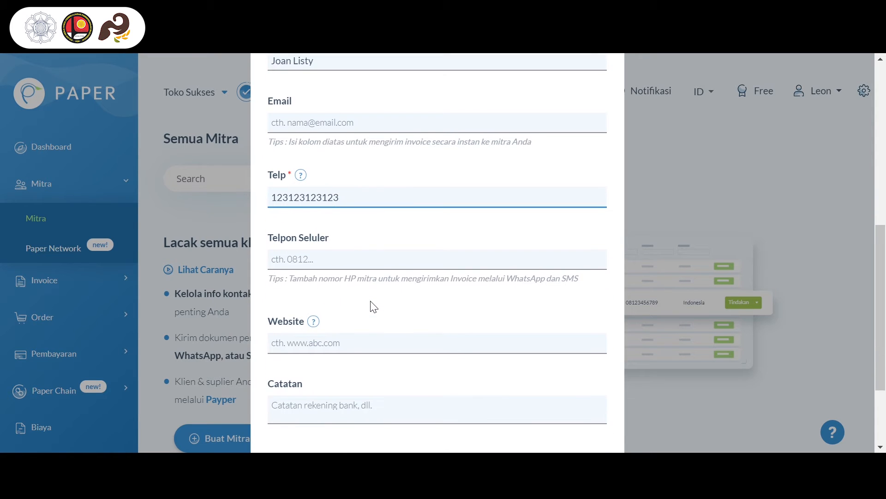
scroll(374, 306, down, 2)
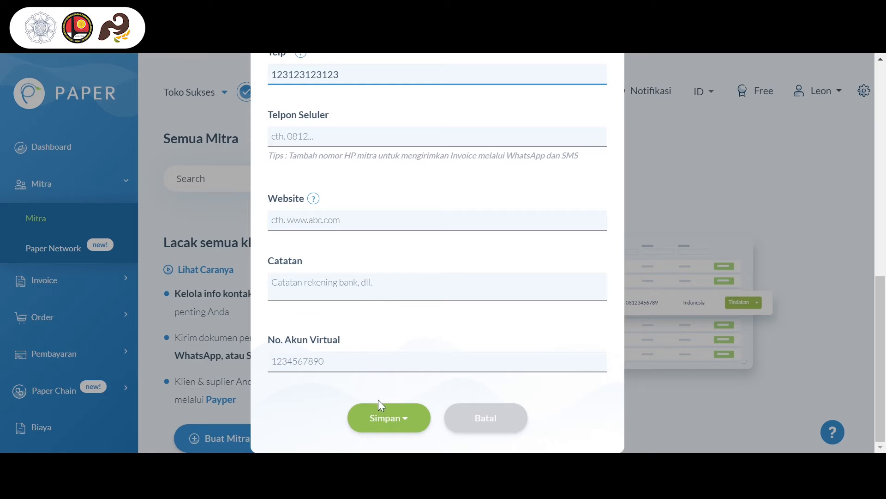
click(380, 415)
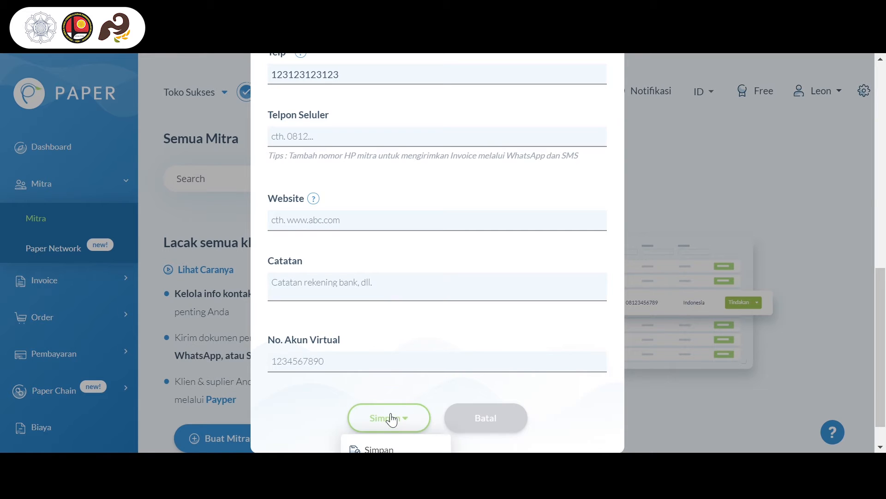
scroll(392, 418, down, 1)
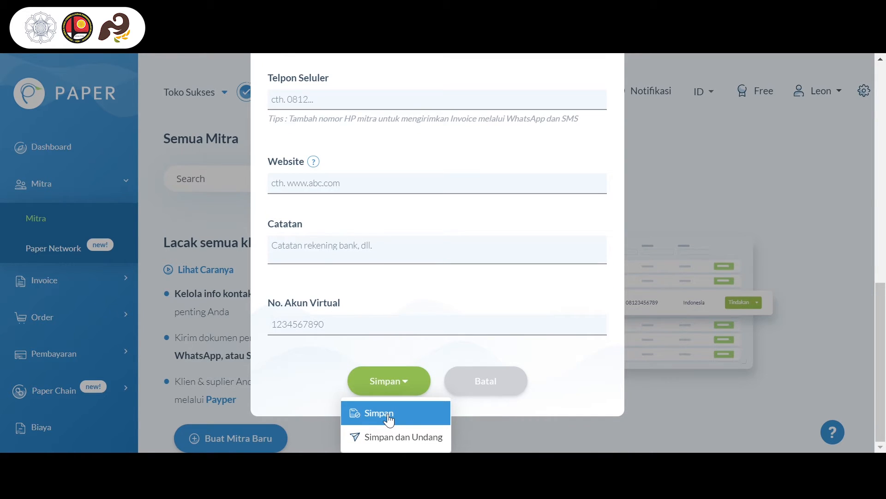
click(388, 416)
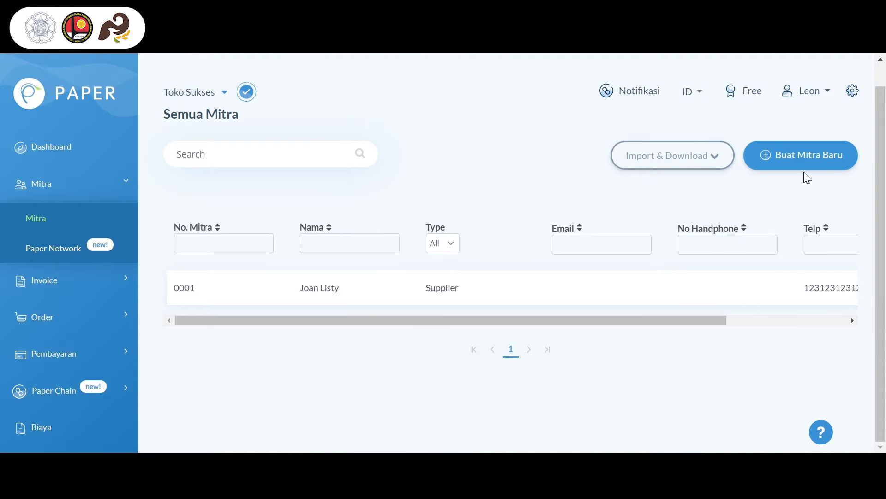
Start another new partner of type Client and fill in the client's name and telephone number
click(800, 157)
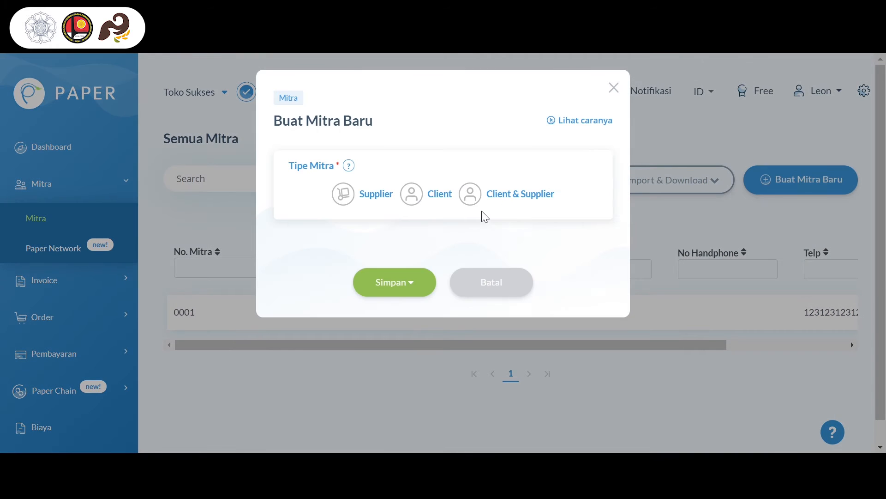
click(439, 202)
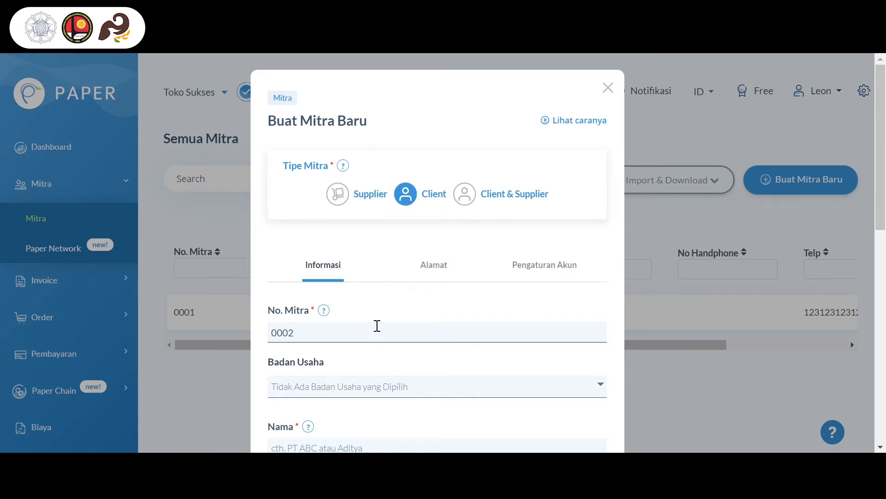
scroll(376, 327, down, 4)
click(343, 282)
text(A)
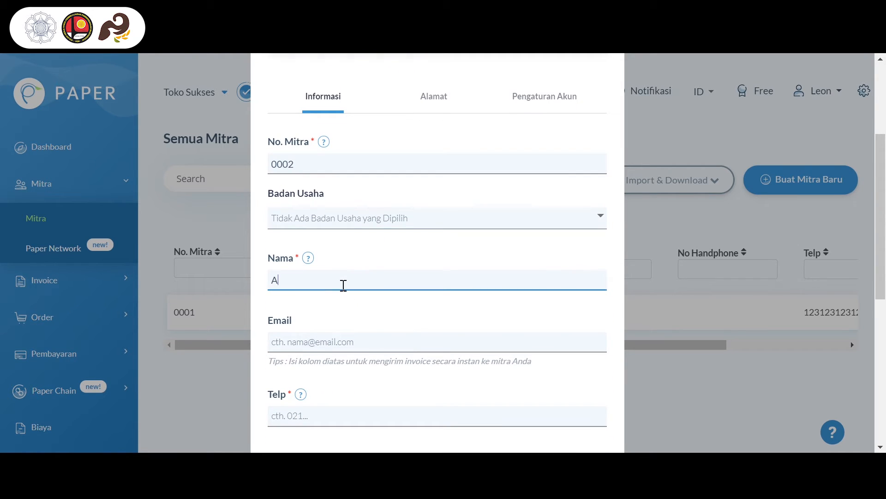
text(ditya)
click(334, 417)
text(321321321312)
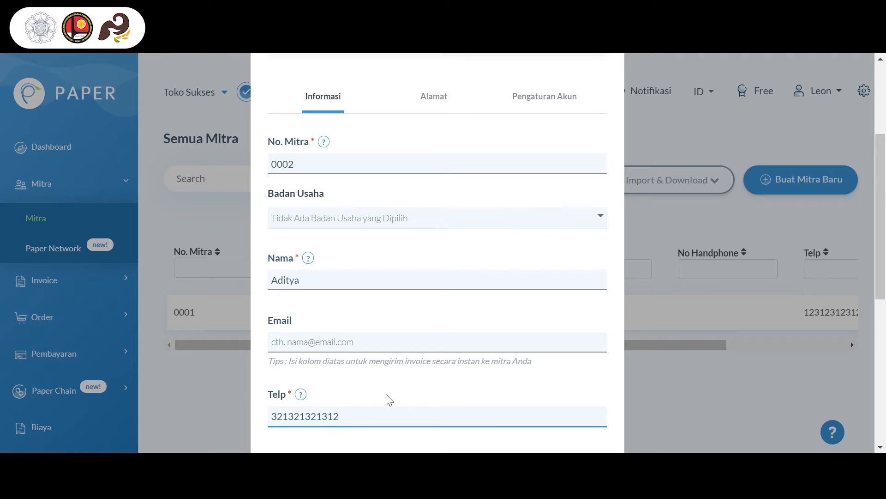
Save the new client without sending an invitation
scroll(388, 400, down, 3)
scroll(387, 400, down, 4)
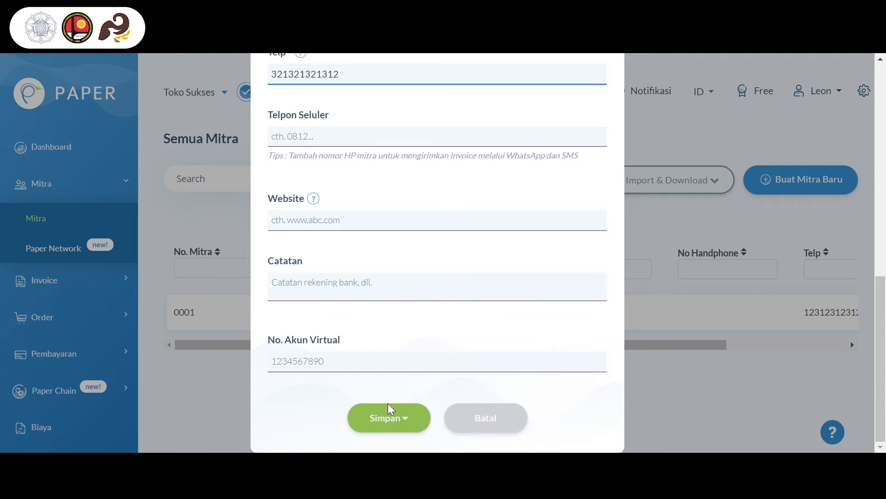
click(389, 413)
click(389, 445)
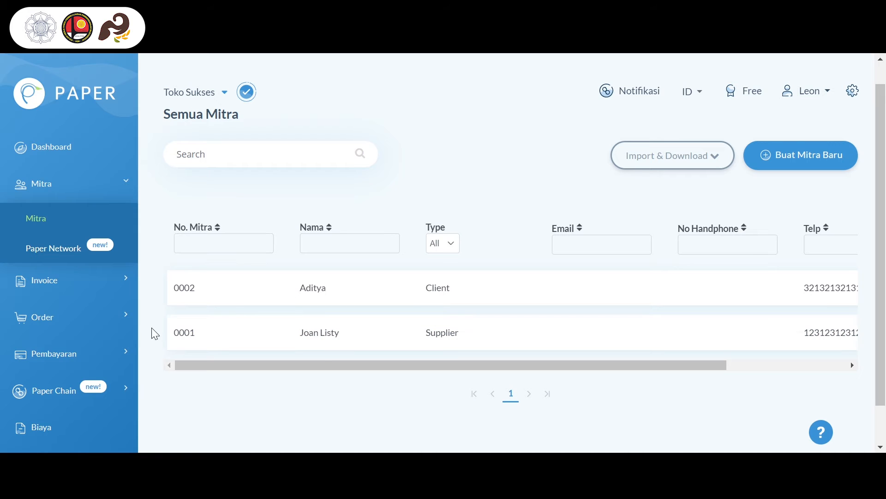
Go to the list of all products (Produk) and start creating a new product
scroll(99, 405, down, 2)
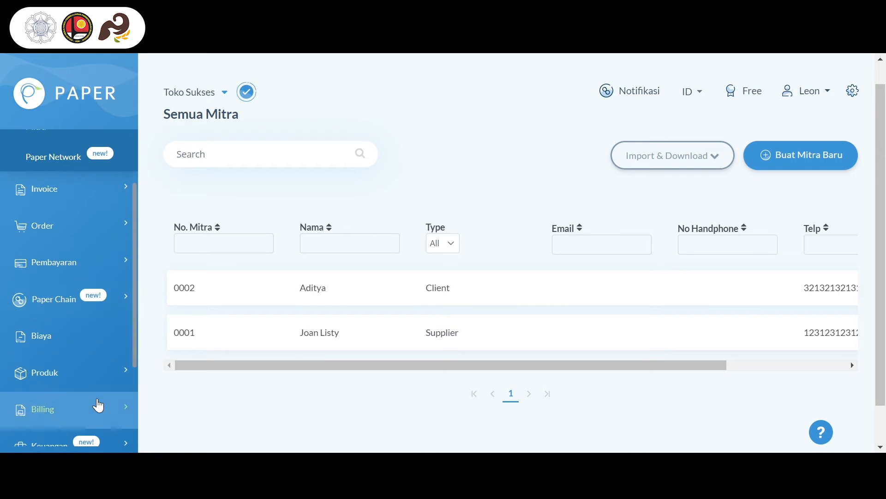
click(99, 374)
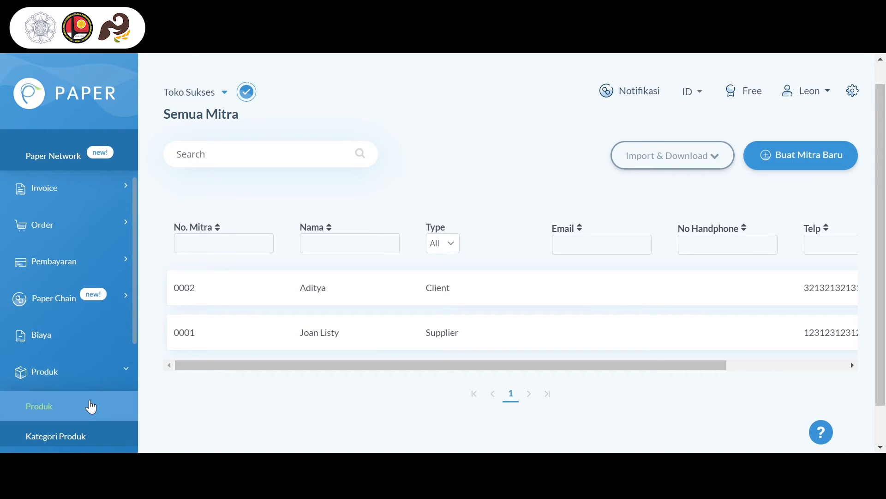
click(91, 406)
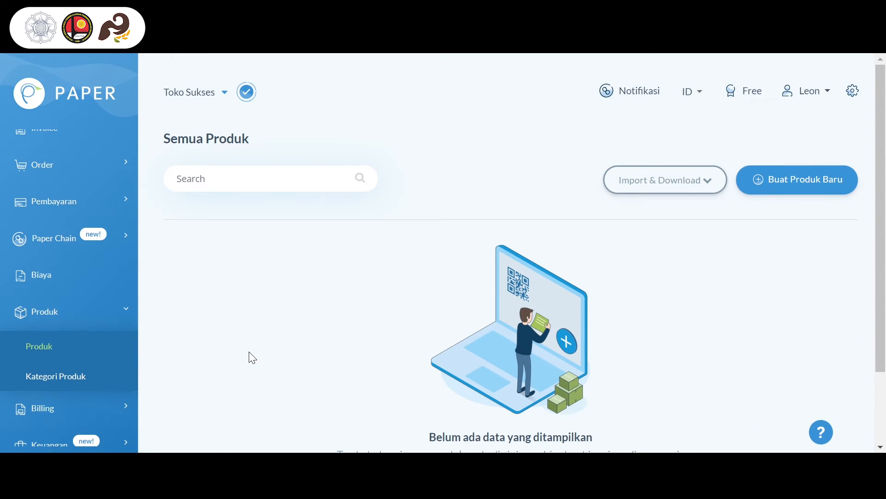
click(758, 193)
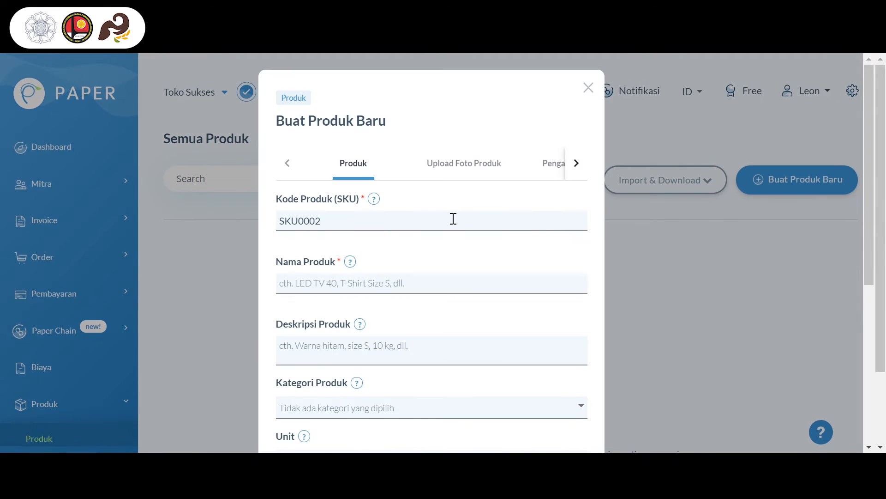
Set the new product's code to SKU0001 and its name to Bola Basket
click(453, 219)
key(Tab)
text(B)
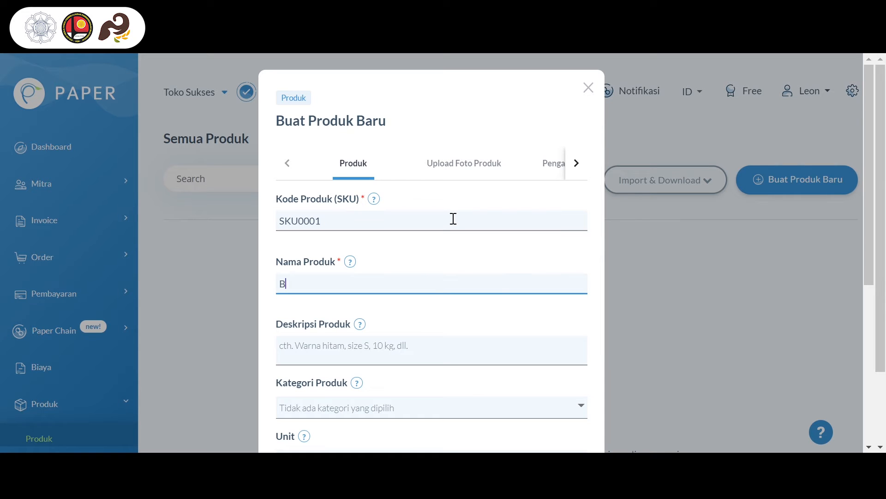
text(ola Basket)
Set the product's purchase price (Harga Beli) to 30,000 and its selling price (Harga Jual) to 45,000
scroll(473, 251, down, 5)
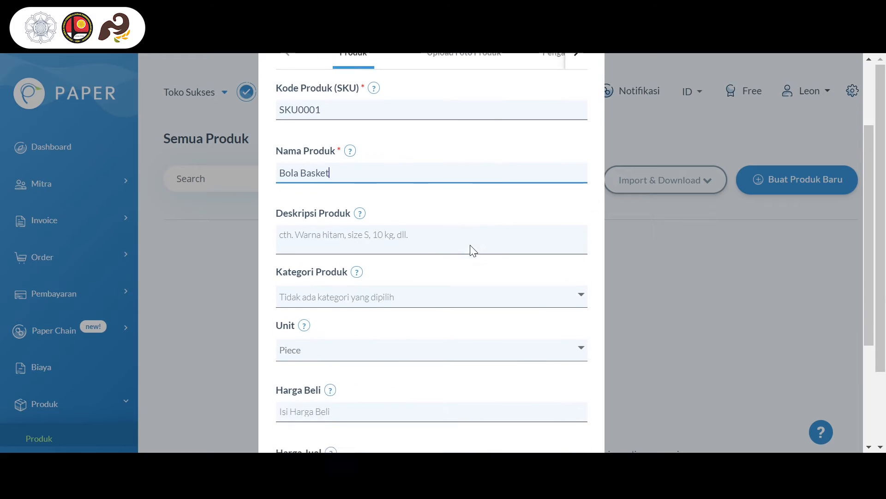
click(431, 259)
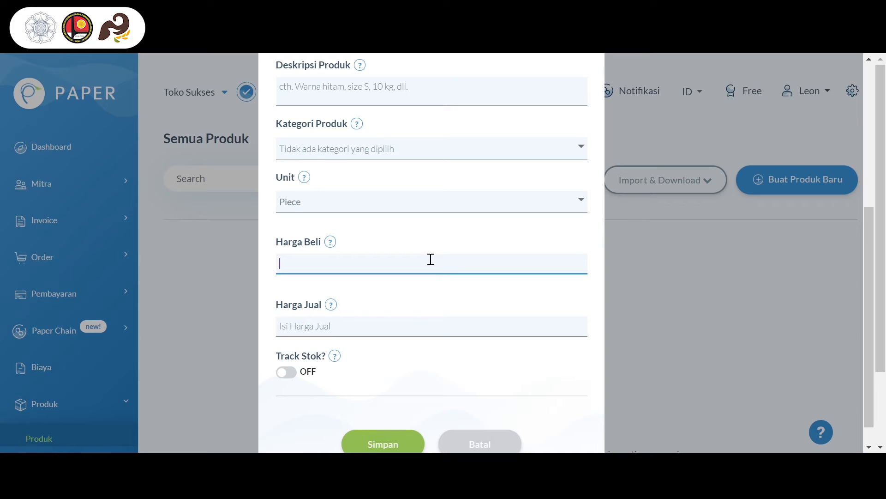
text(30000)
key(Tab)
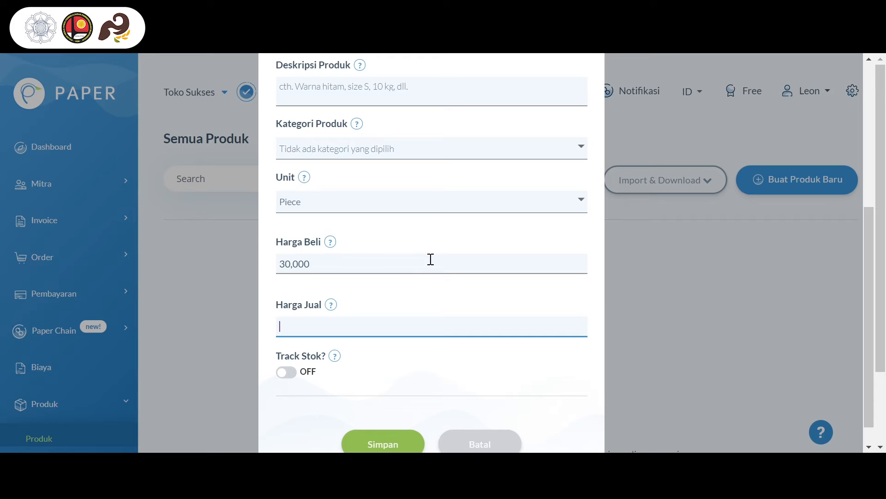
text(4,5)
text(000)
Turn on stock tracking for the product and choose Stock as the initial inventory's location
click(291, 372)
scroll(391, 377, down, 3)
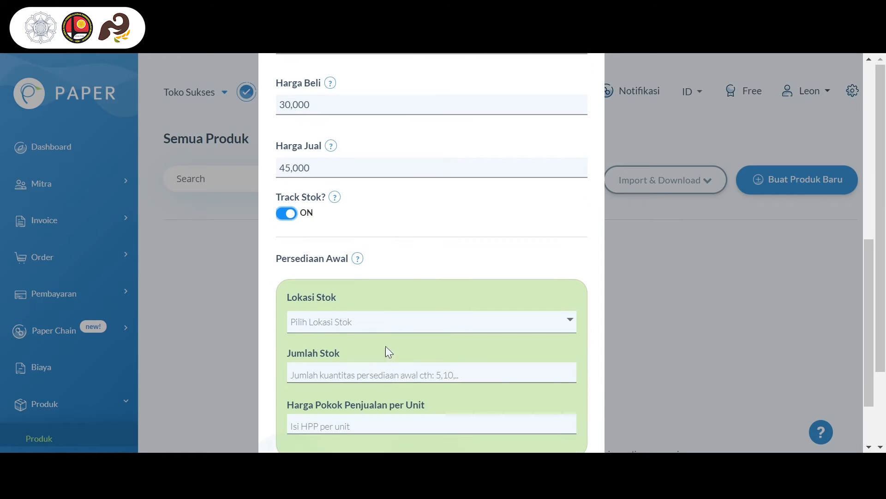
click(381, 325)
click(373, 312)
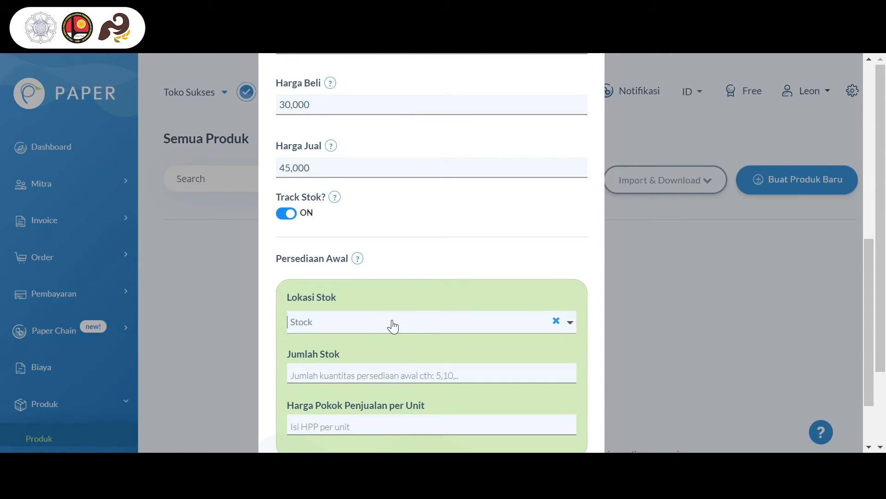
Set the initial stock quantity to 20 and the cost of goods sold per unit to 30,000, and save the product
scroll(419, 377, down, 2)
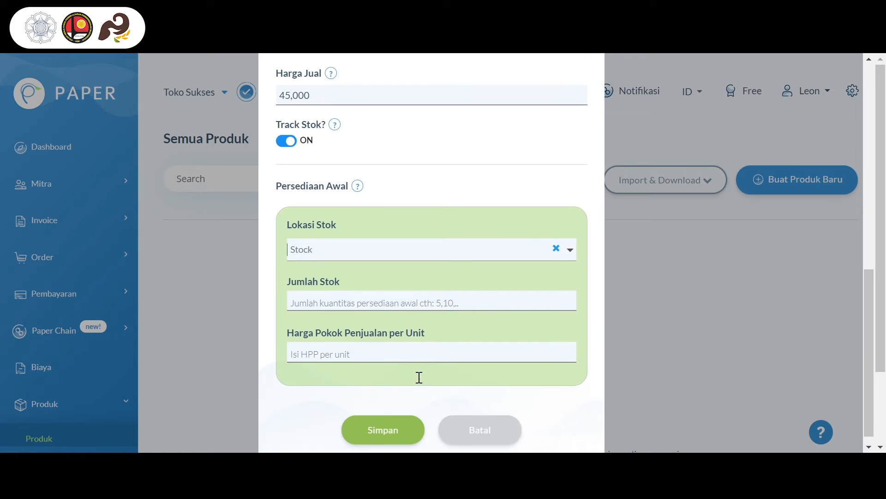
click(428, 289)
text(20)
click(366, 337)
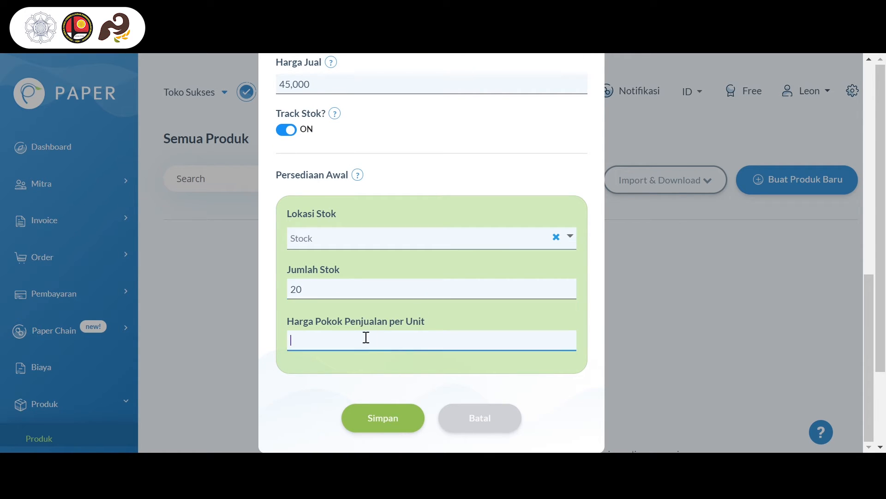
text(30,000)
click(375, 424)
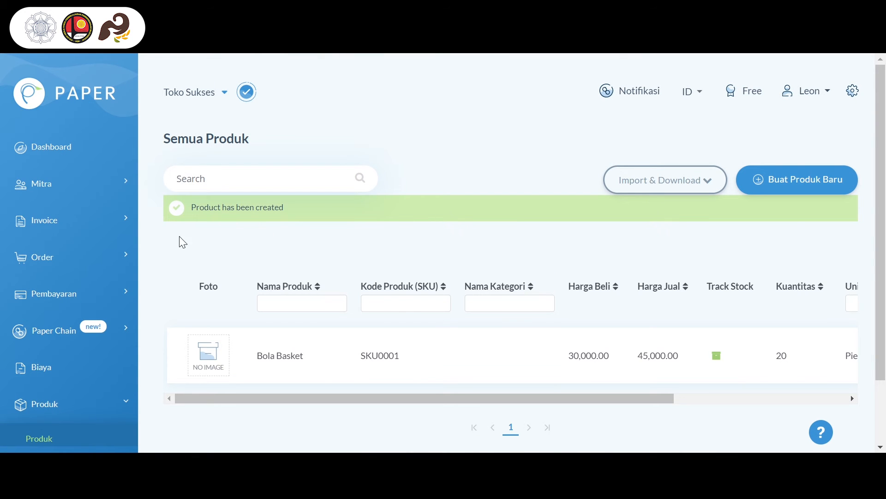
Start a new sales invoice from the company's Invoice Penjualan list
click(114, 224)
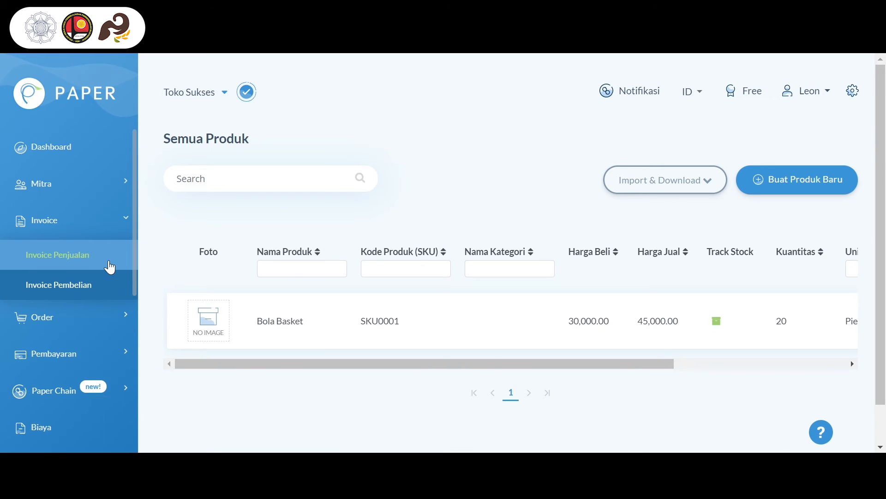
click(110, 267)
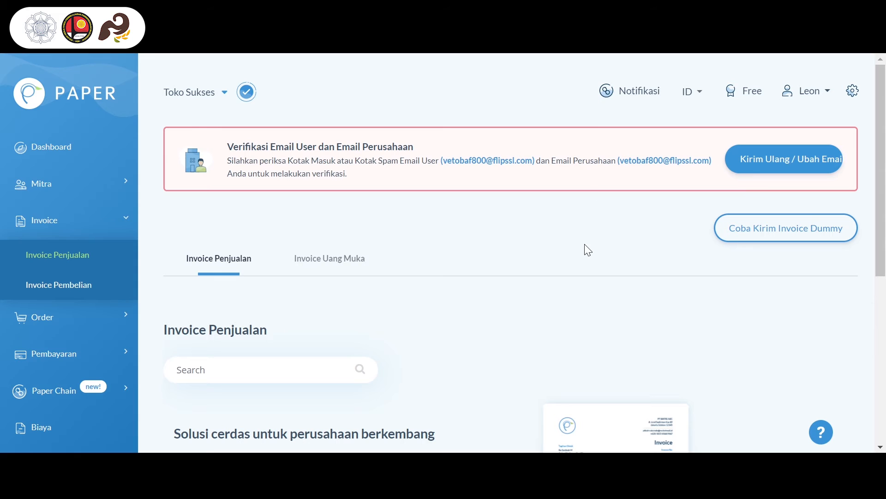
scroll(584, 244, down, 5)
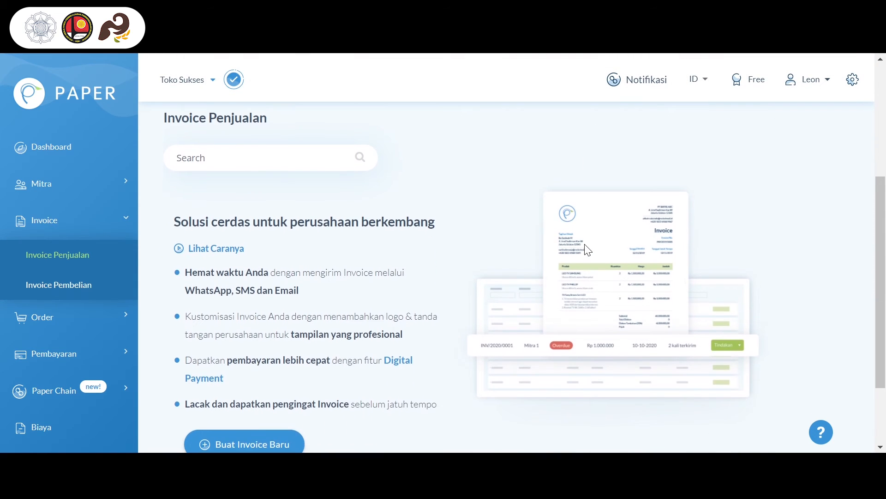
scroll(584, 244, down, 1)
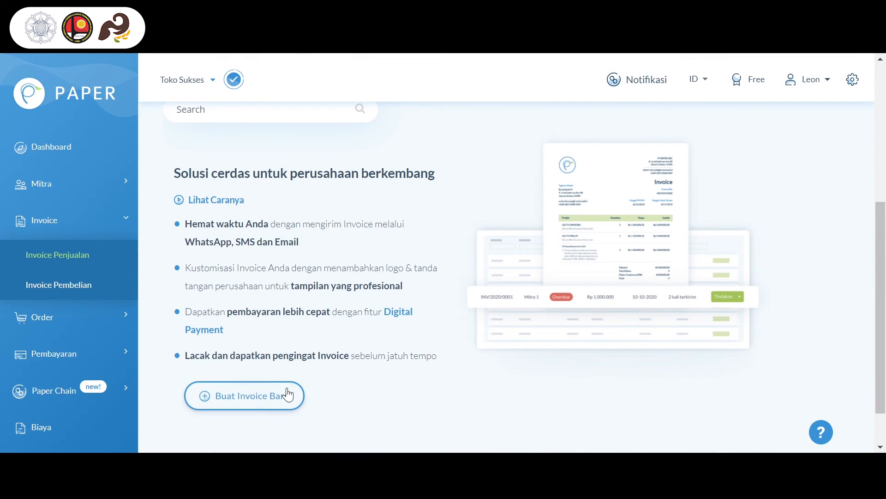
click(289, 394)
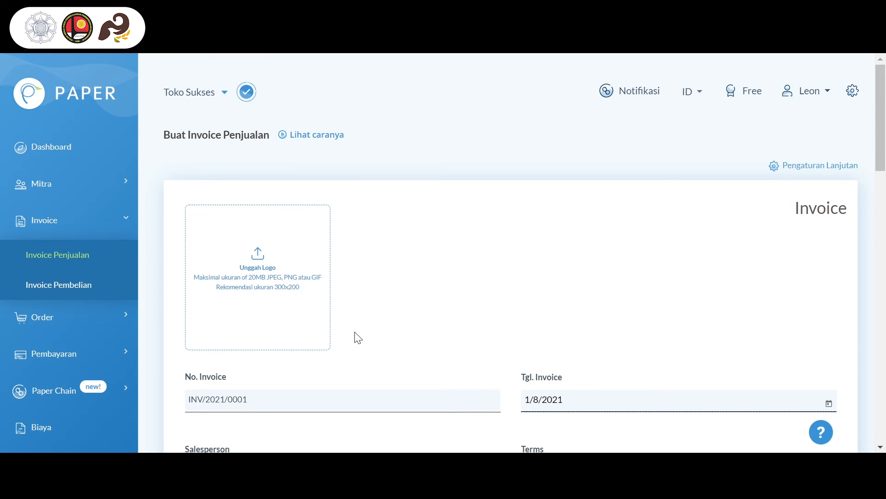
Choose the existing client as the customer (Pelanggan) of the sales invoice
scroll(355, 337, down, 3)
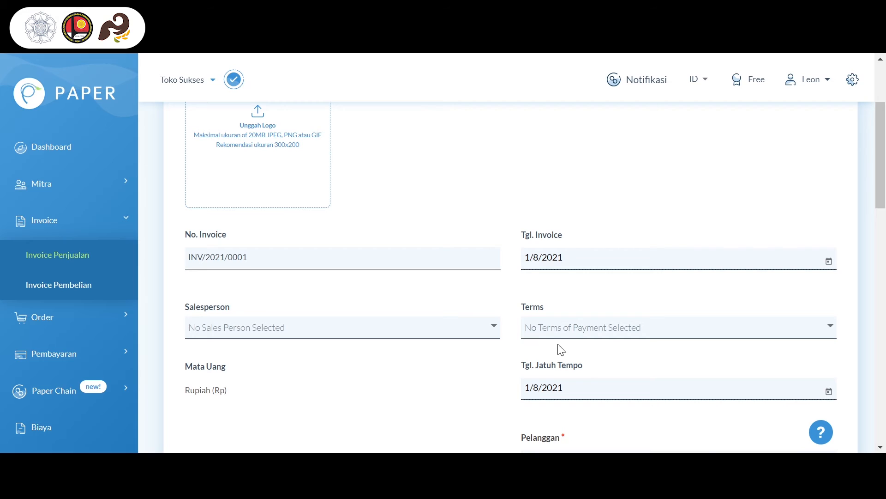
scroll(562, 379, down, 2)
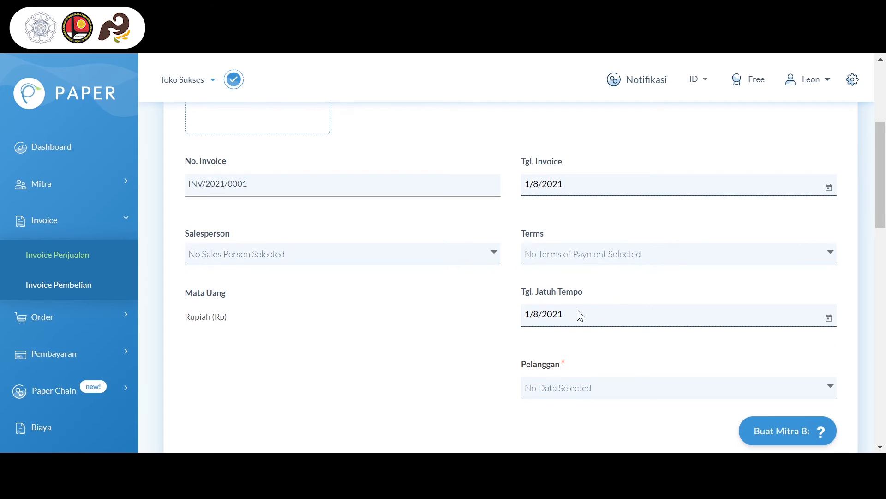
scroll(556, 400, down, 1)
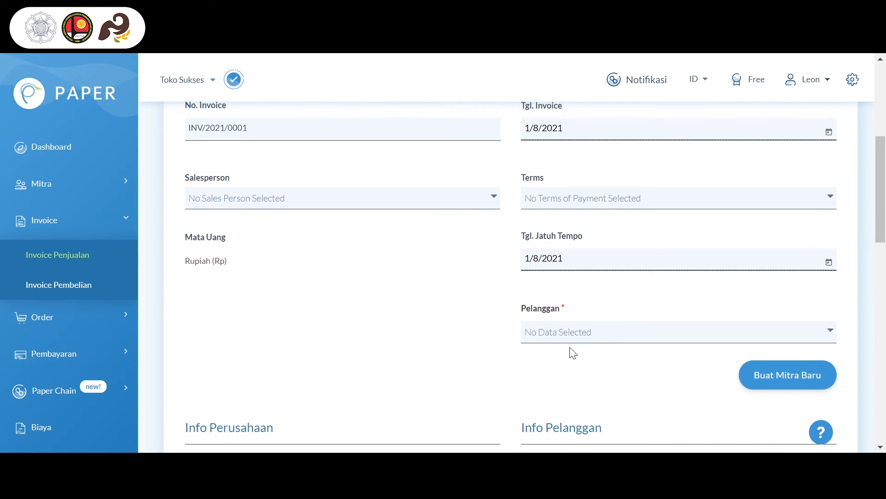
click(570, 340)
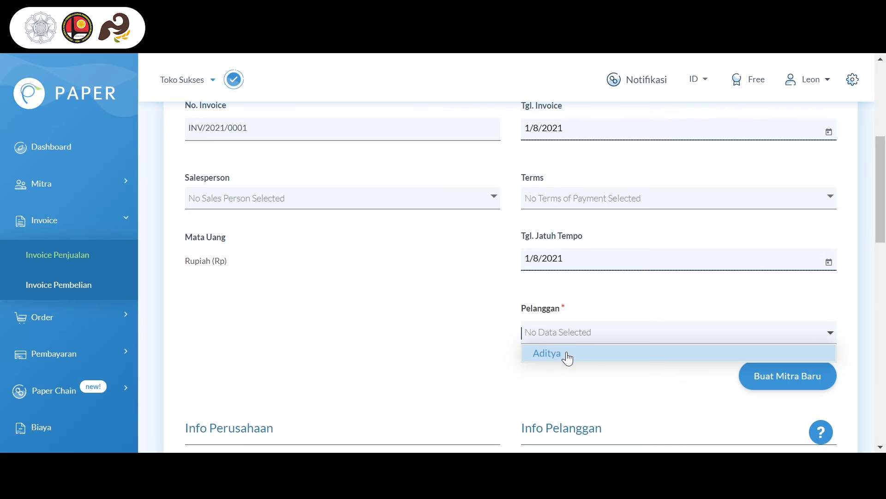
click(568, 355)
Insert the existing product Bola Basket from the product list into the sales invoice's empty item row
scroll(464, 372, down, 3)
scroll(465, 368, down, 3)
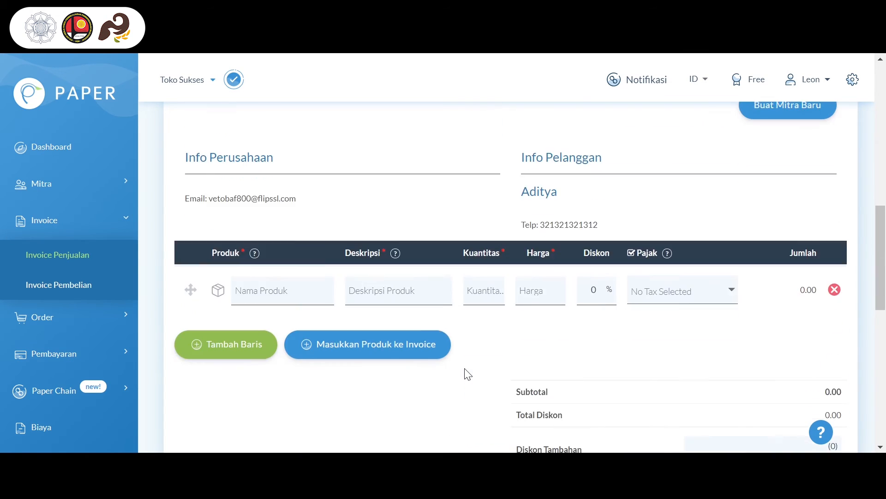
click(315, 297)
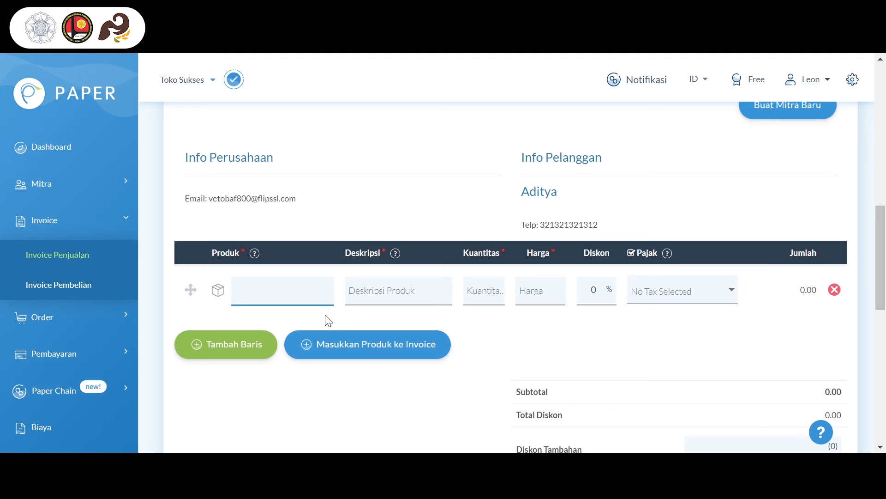
click(334, 345)
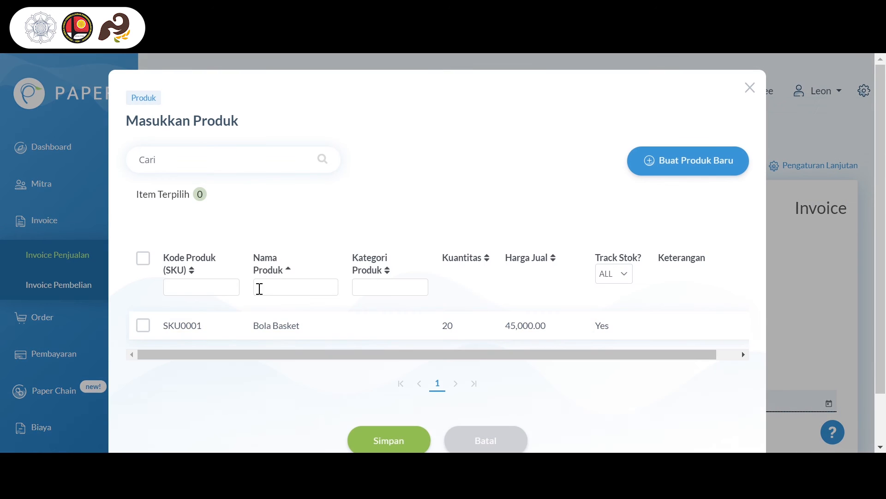
click(232, 327)
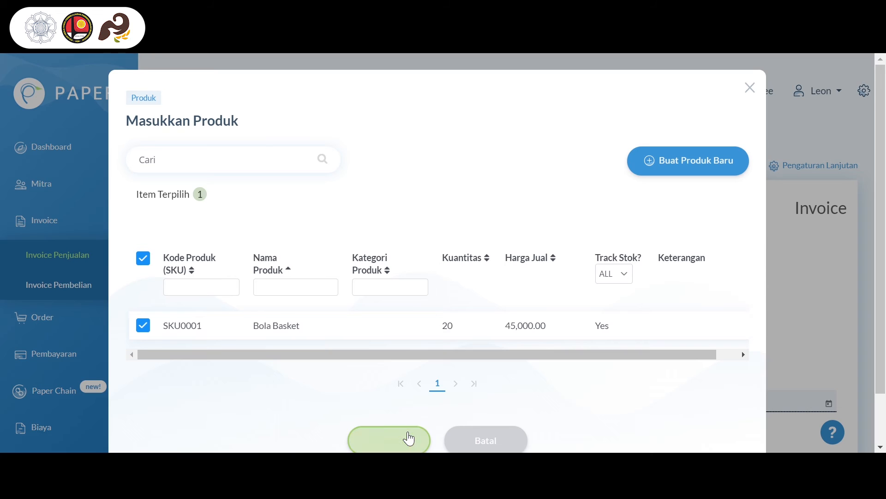
click(410, 439)
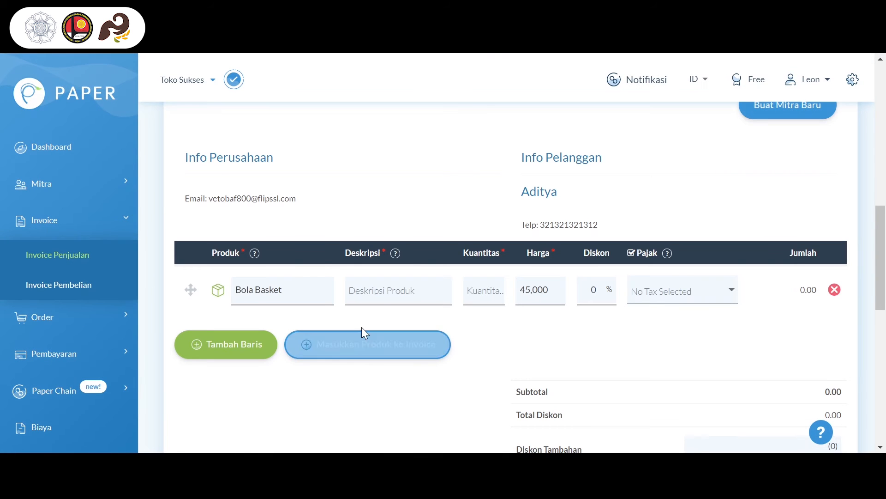
Set the sales invoice item's description to Bola Basket and its quantity to 2
click(381, 298)
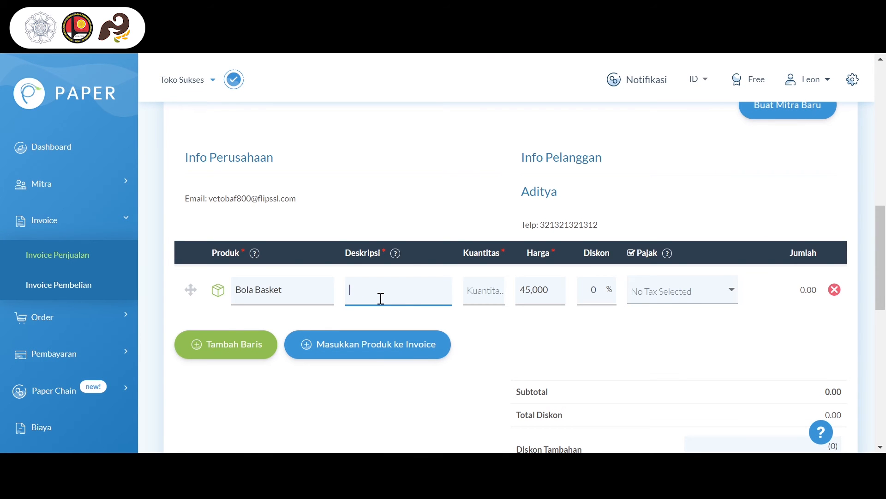
text(B)
click(484, 297)
text(2)
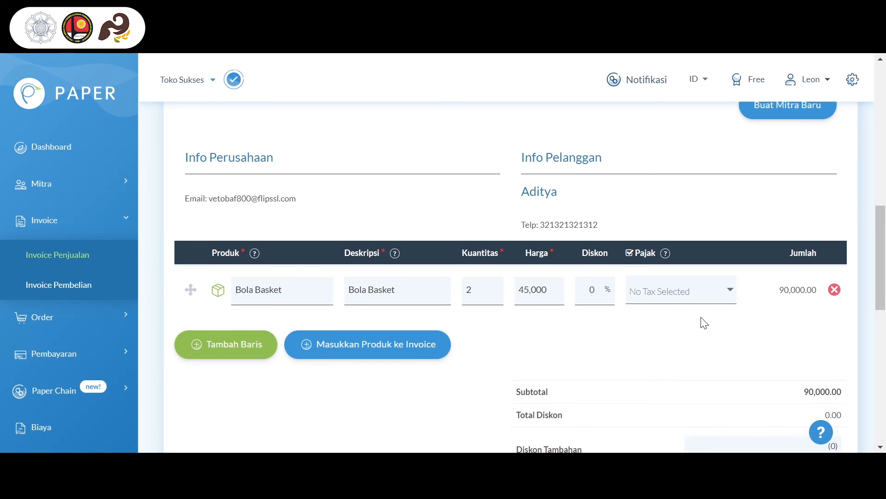
Save and confirm the sales invoice with Simpan dan Konfirmasi, and view the issued invoice
scroll(702, 320, down, 3)
scroll(702, 320, down, 3)
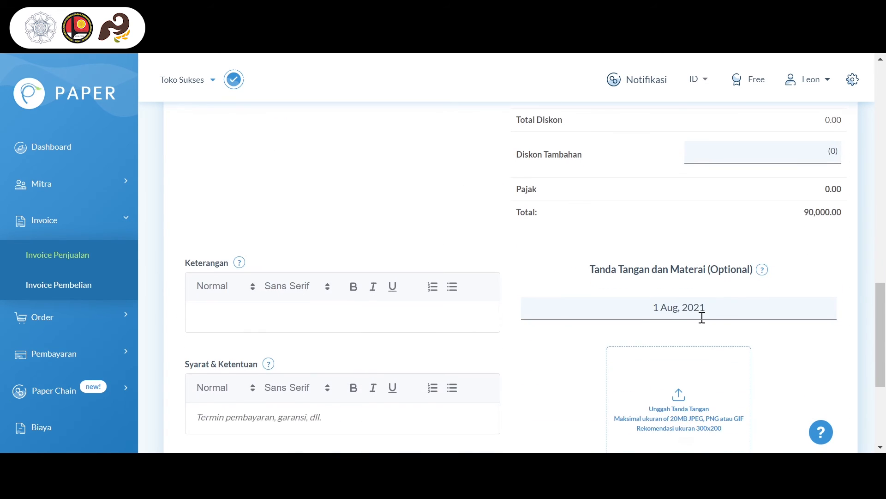
scroll(703, 318, down, 5)
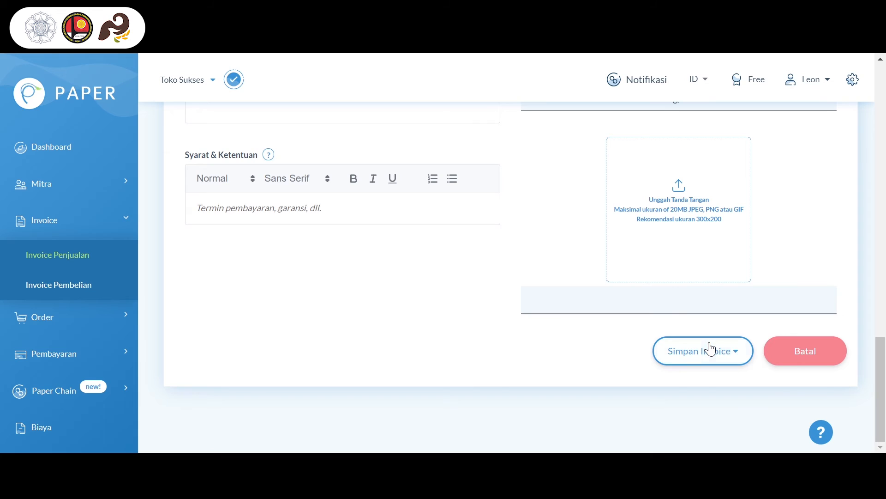
click(711, 350)
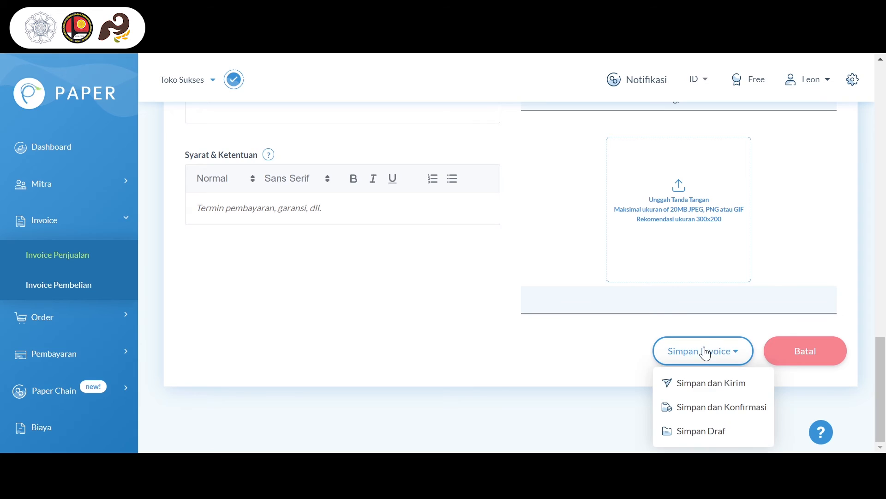
click(705, 409)
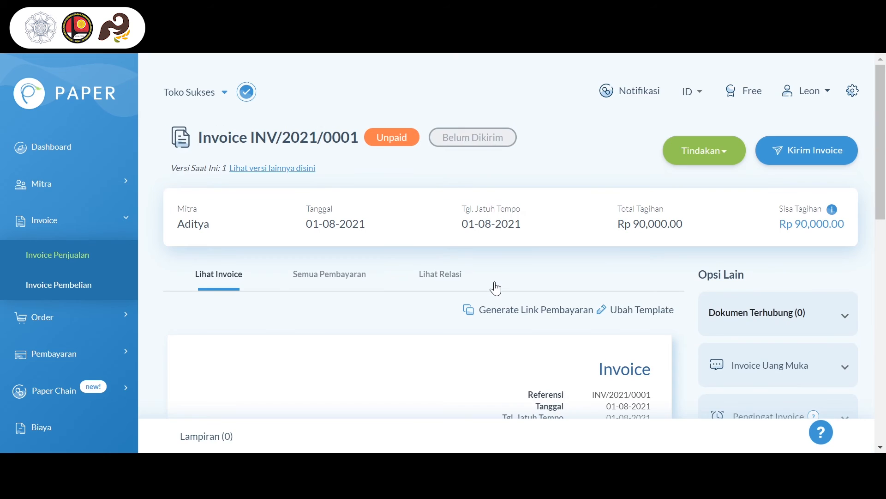
scroll(496, 288, down, 2)
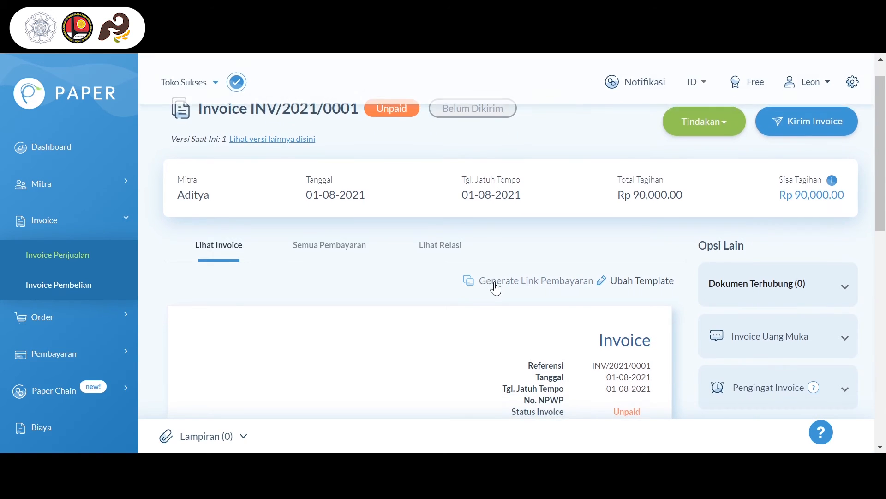
scroll(496, 288, up, 2)
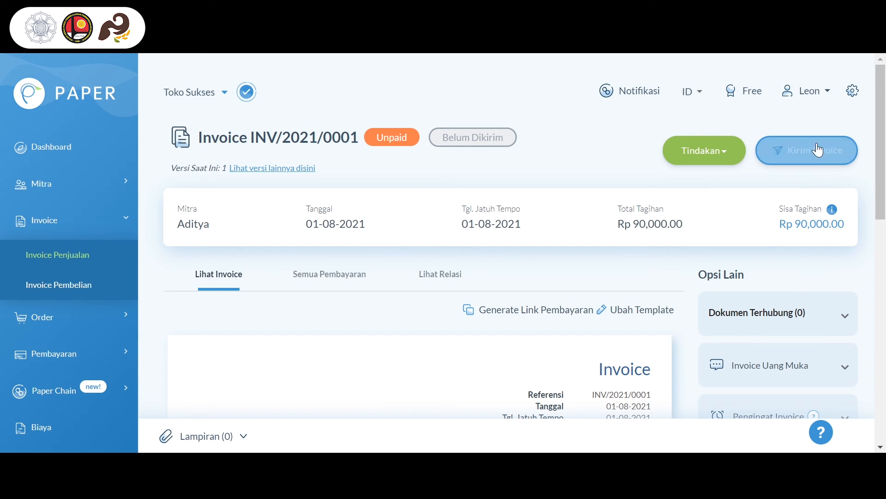
Start a new purchase invoice (Invoice Pembelian) and choose the existing supplier as its Pemasok
click(90, 293)
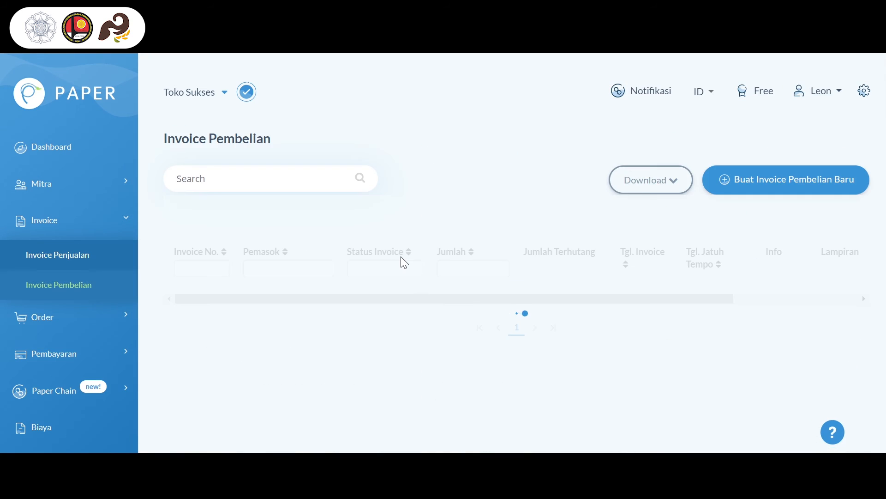
scroll(672, 263, down, 4)
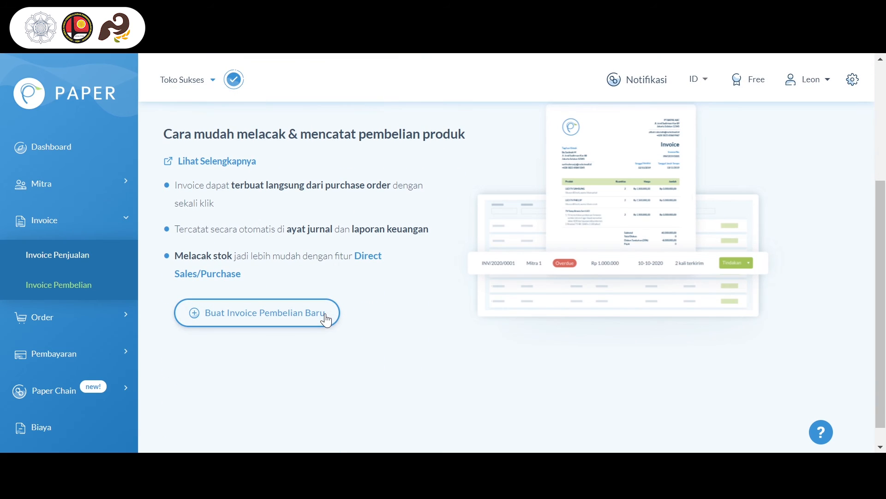
click(327, 318)
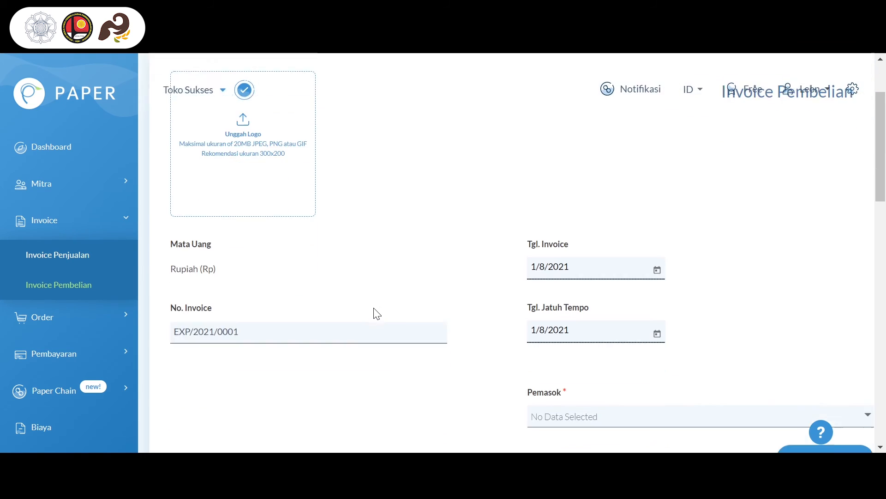
scroll(377, 314, down, 3)
click(546, 313)
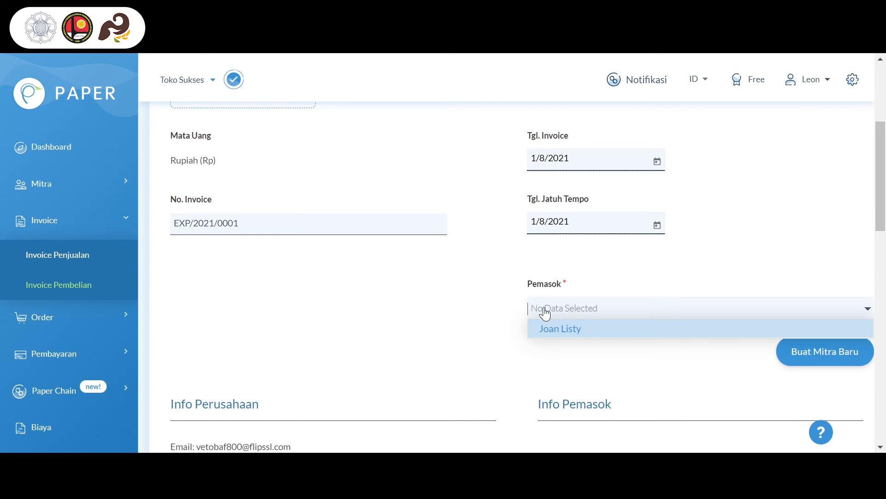
click(558, 331)
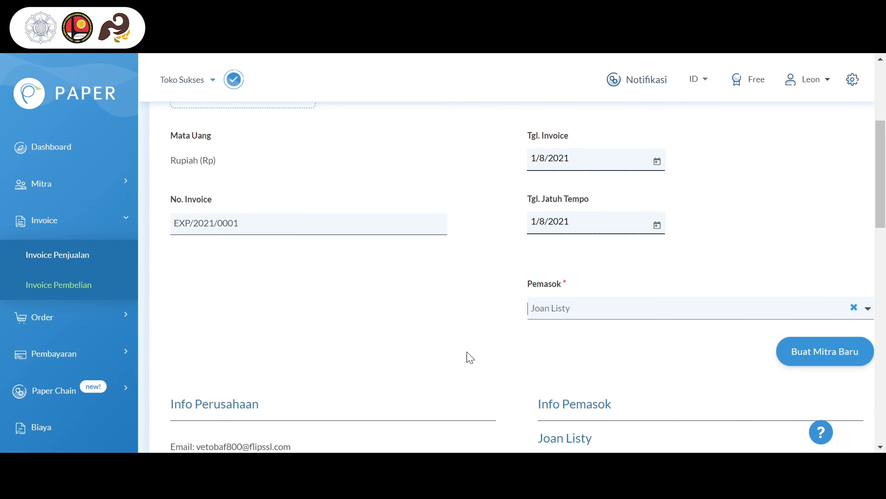
Insert the existing product Bola Basket from the product list into the purchase invoice
scroll(467, 359, down, 4)
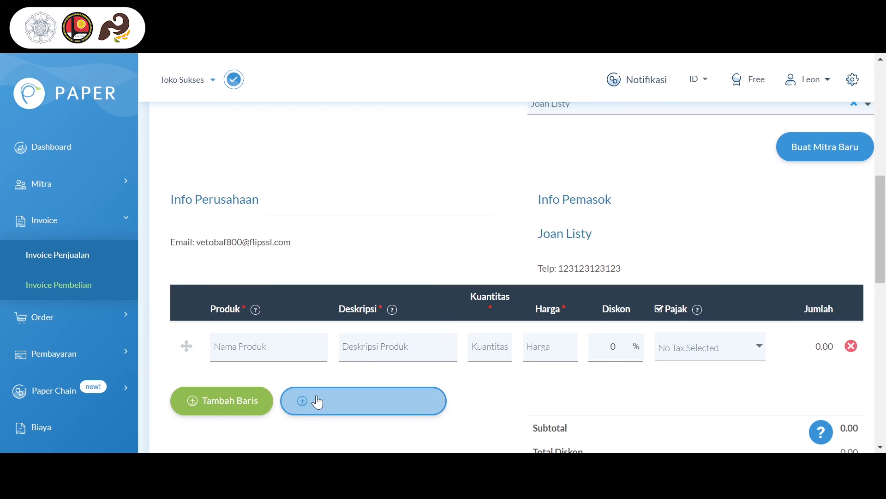
click(317, 401)
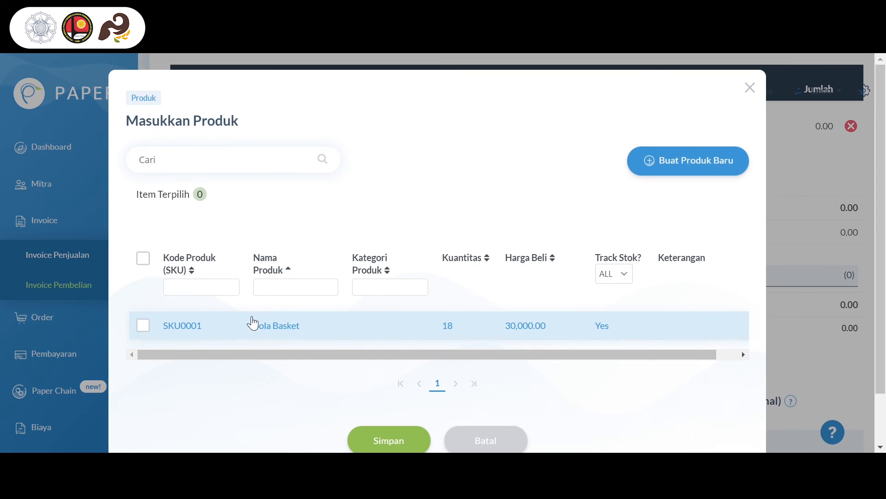
click(253, 324)
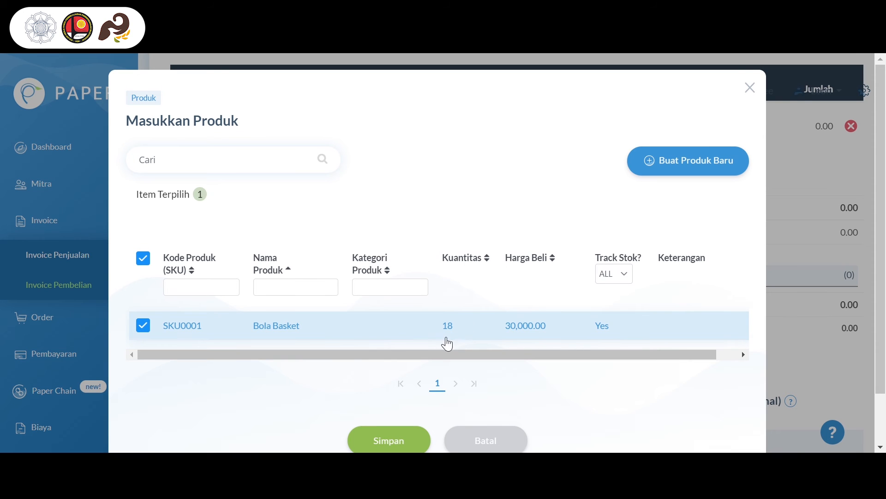
click(398, 439)
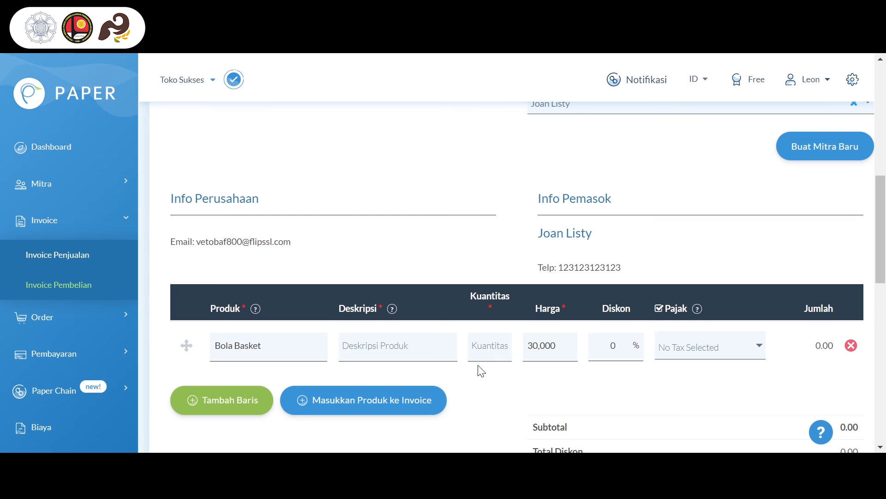
Set the purchase invoice item's description to Bola Basket and its quantity to 5
click(425, 344)
scroll(425, 344, down, 1)
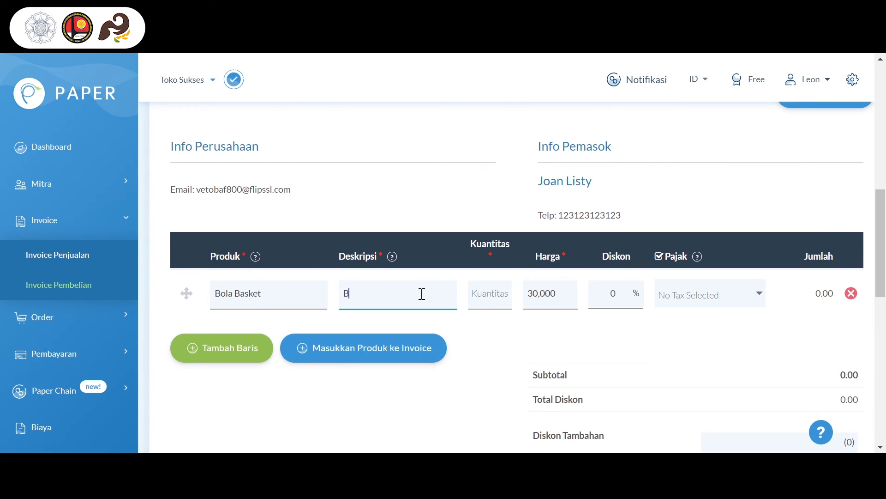
text(Bola Basket)
click(479, 294)
text(5)
Save and confirm the purchase invoice with Simpan dan Konfirmasi, and view the issued purchase invoice
scroll(564, 337, down, 5)
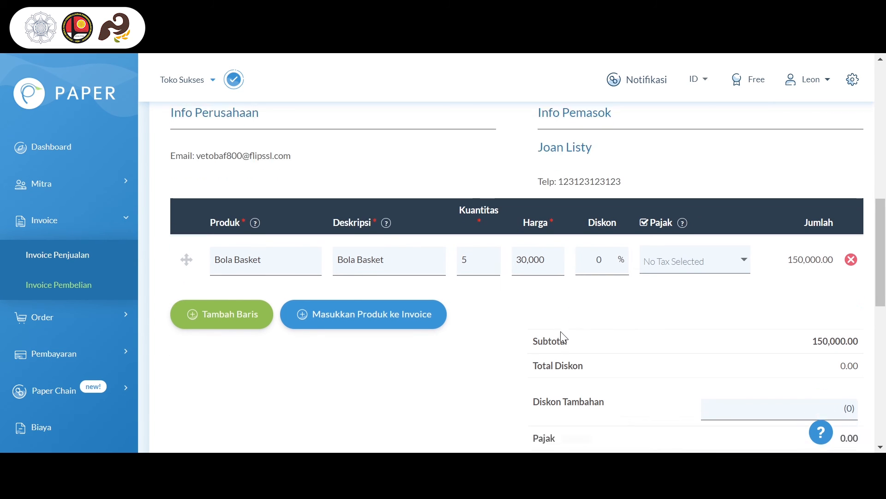
scroll(561, 335, down, 5)
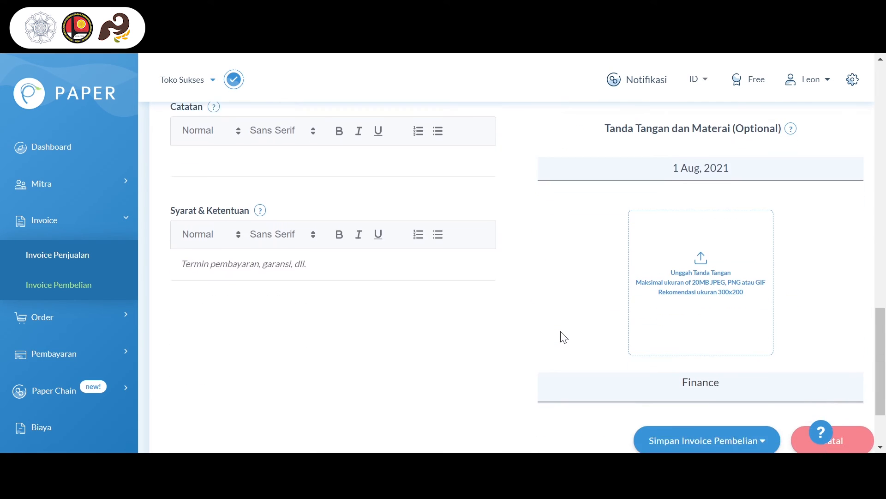
click(663, 356)
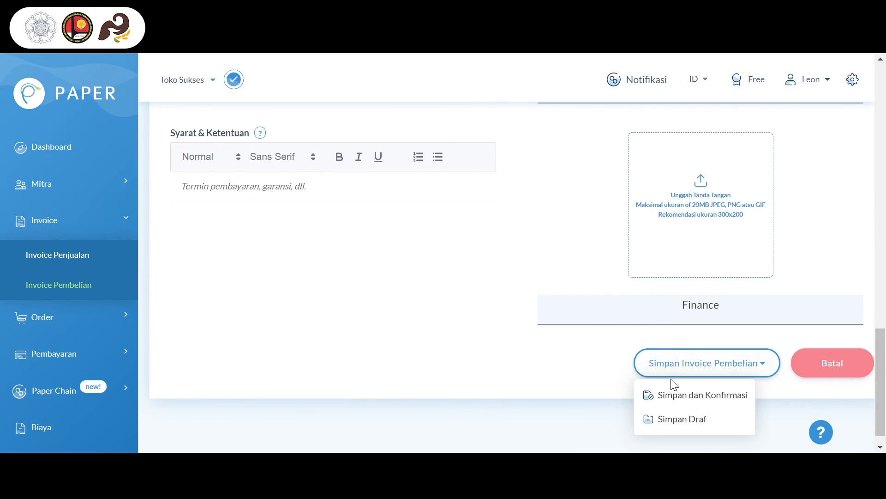
click(673, 393)
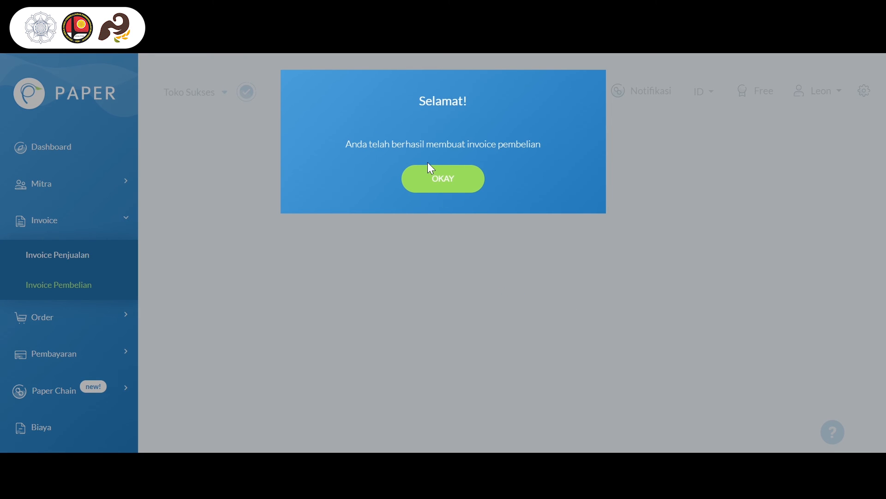
click(439, 262)
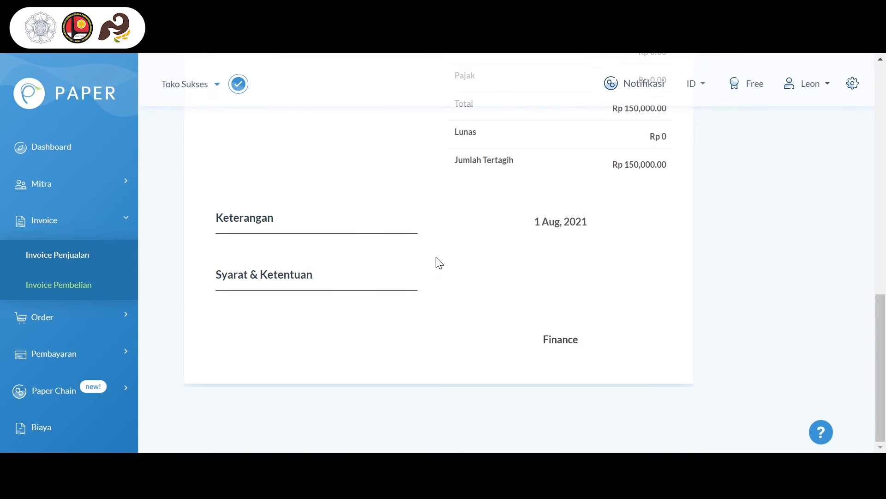
scroll(439, 263, up, 4)
scroll(437, 261, up, 8)
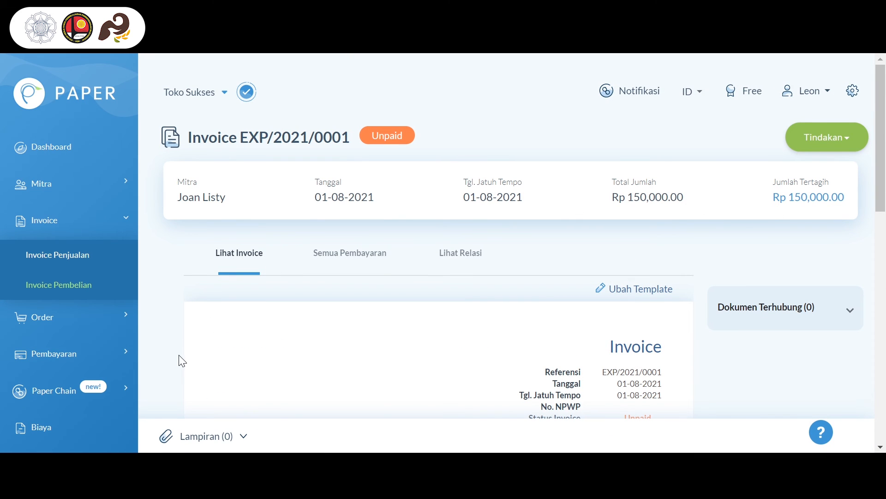
Open the product list (Semua Produk) and check the stock quantity and details of Bola Basket
scroll(106, 321, down, 5)
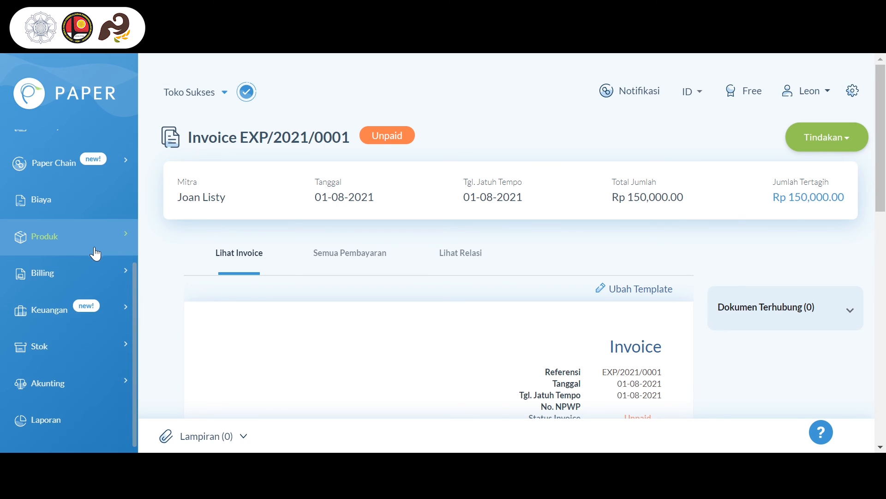
click(117, 244)
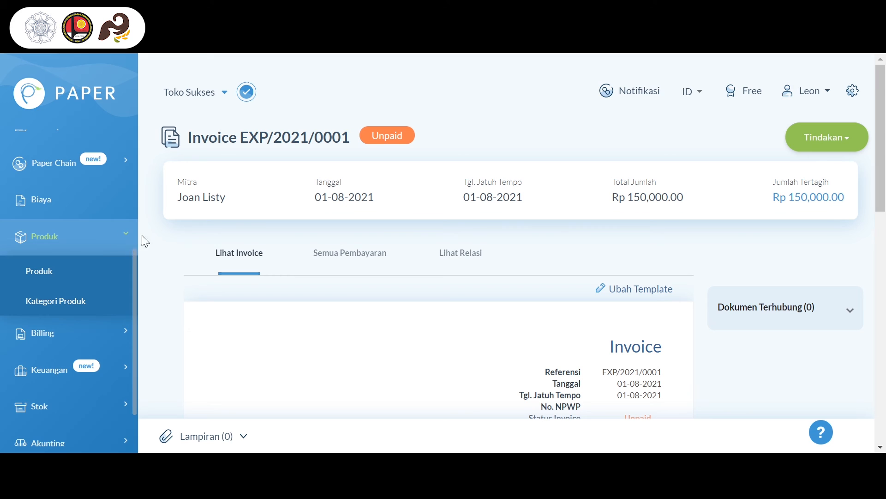
click(104, 278)
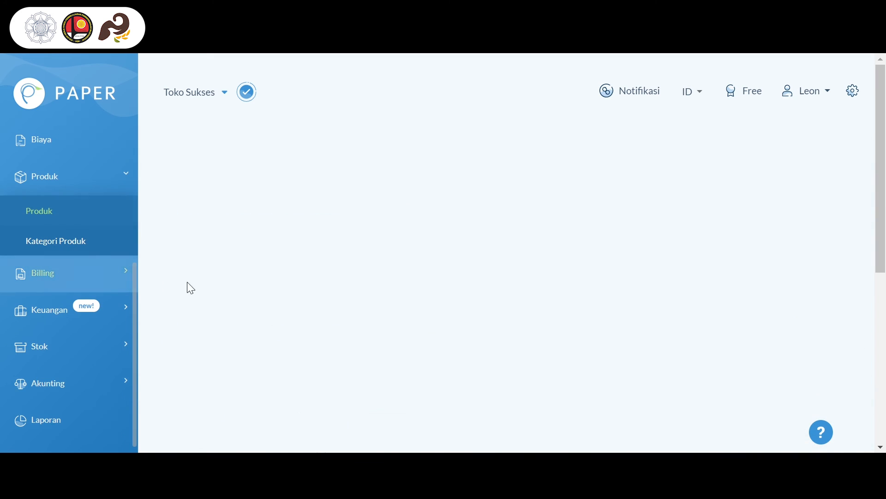
scroll(522, 321, down, 1)
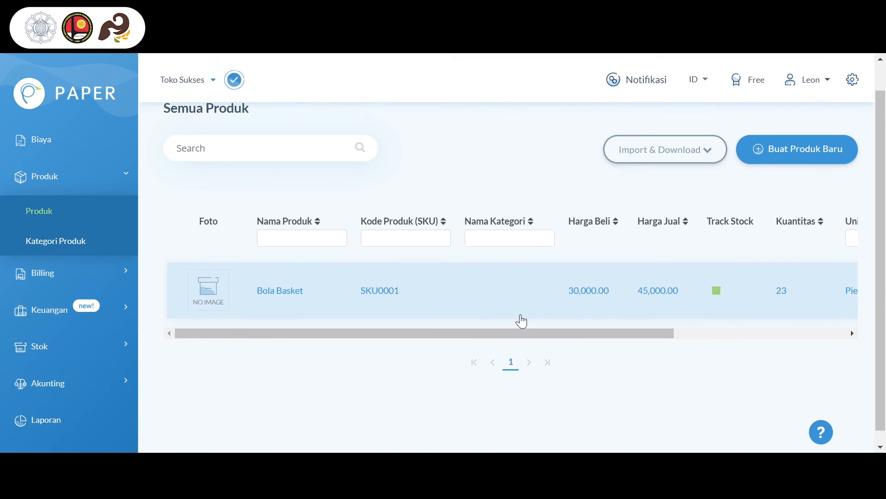
scroll(522, 322, right, 5)
click(654, 303)
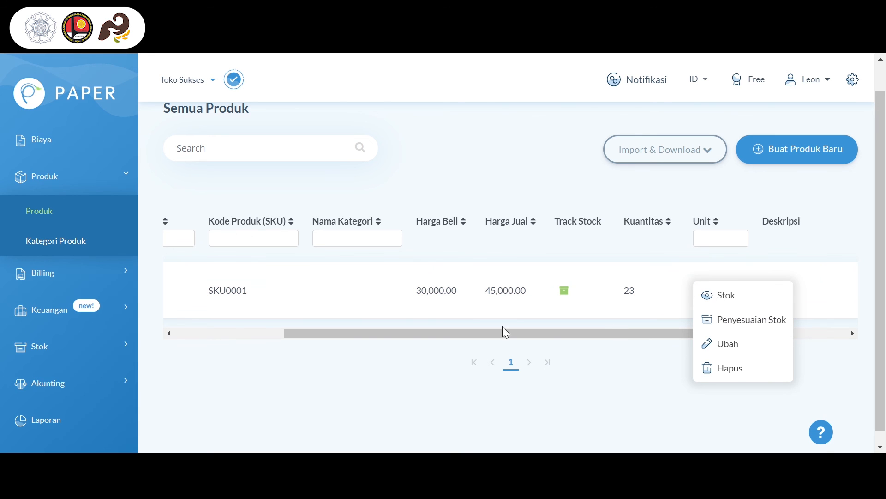
Open Laporan Invoice from the reports (Laporan) page and examine the Rekap Umum charts
click(91, 398)
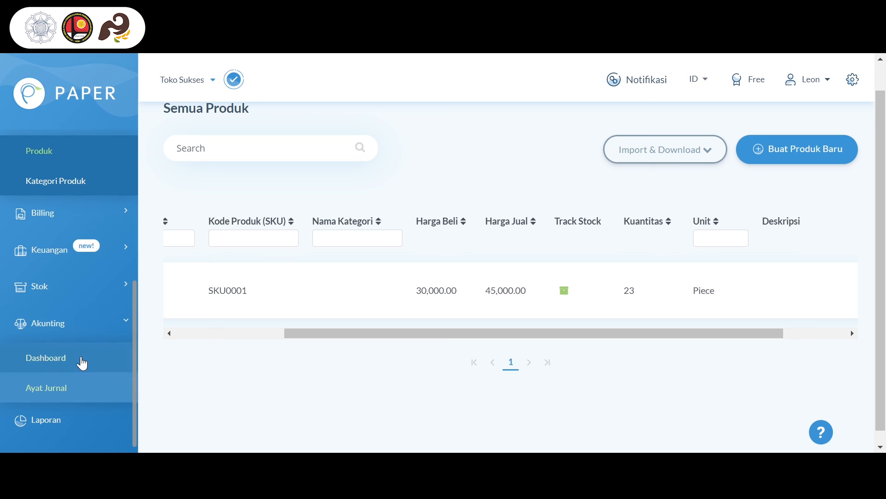
click(79, 428)
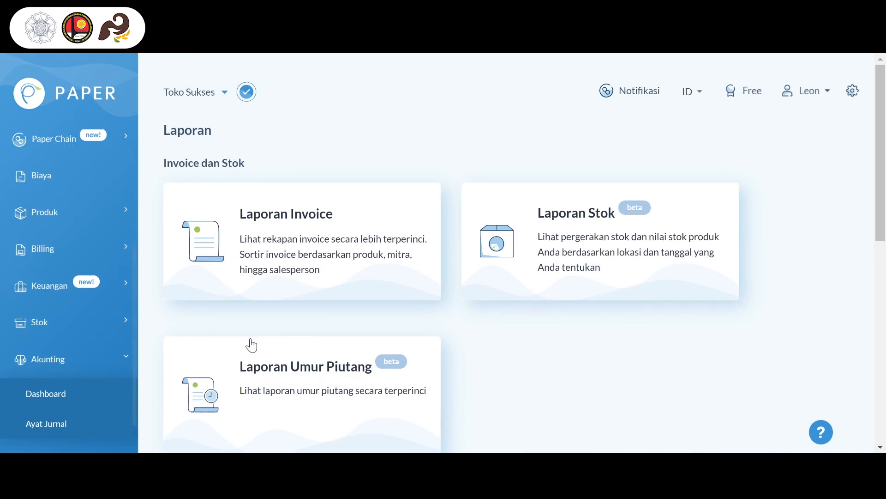
scroll(448, 329, down, 3)
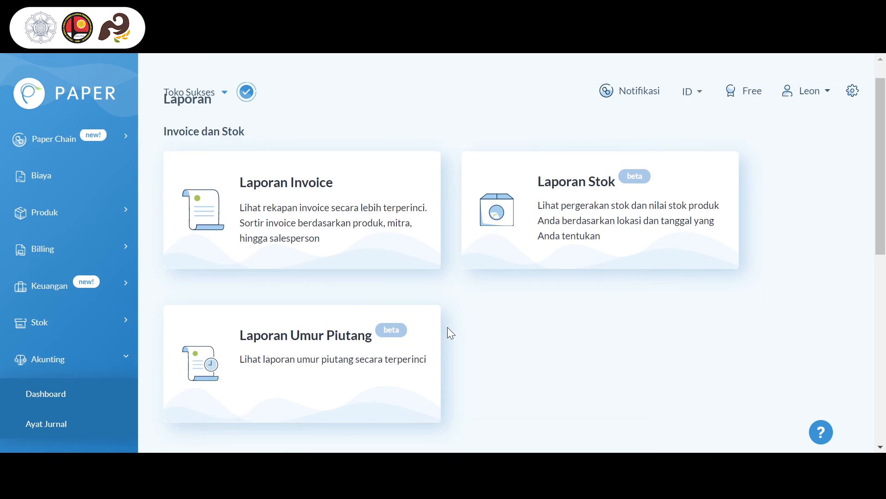
scroll(448, 329, up, 1)
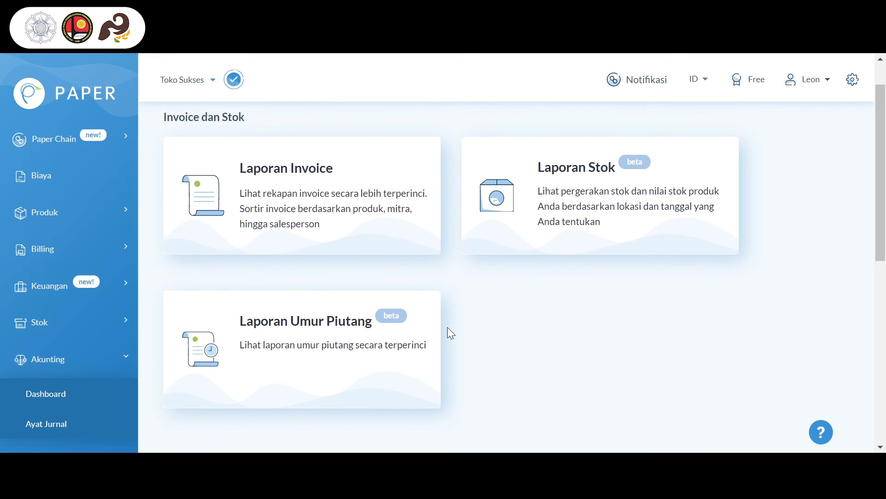
click(346, 234)
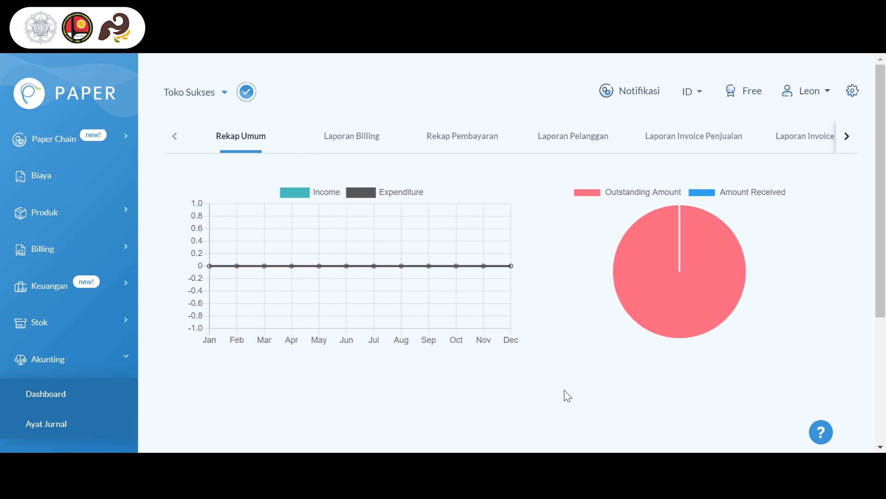
scroll(565, 391, down, 1)
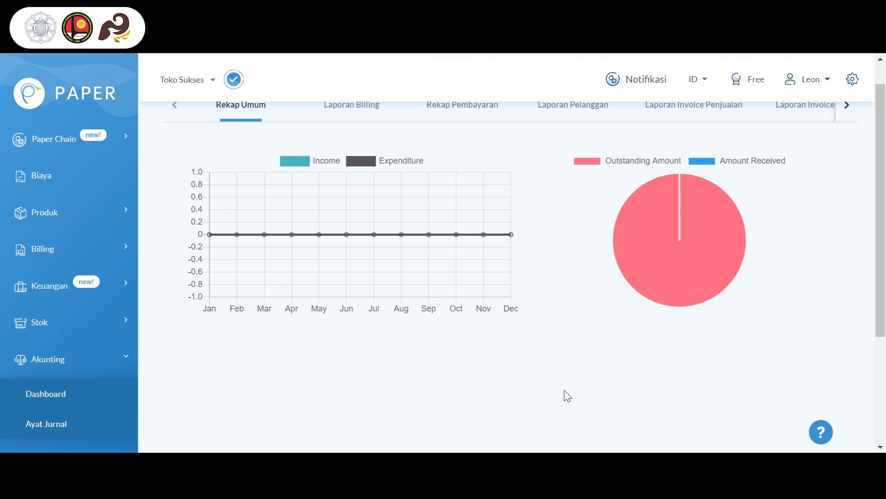
scroll(526, 234, up, 1)
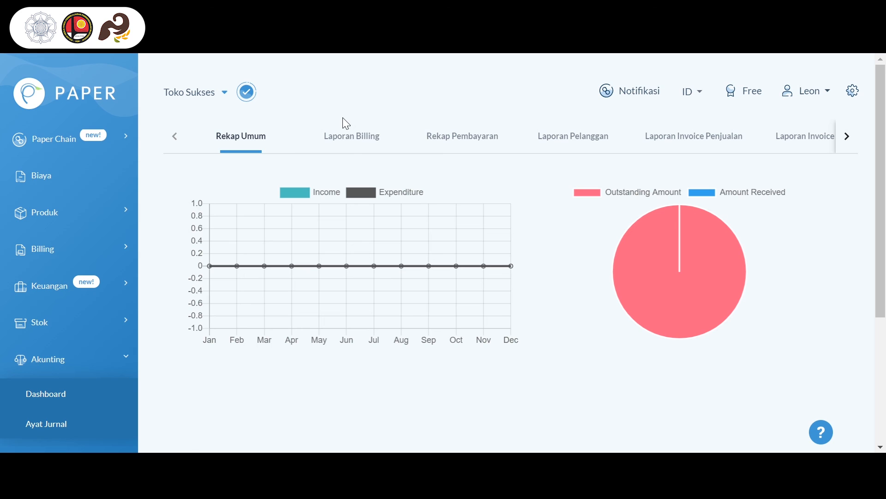
Look through the Laporan Billing, Rekap Pembayaran, Laporan Pelanggan and Laporan Invoice Penjualan reports
click(346, 145)
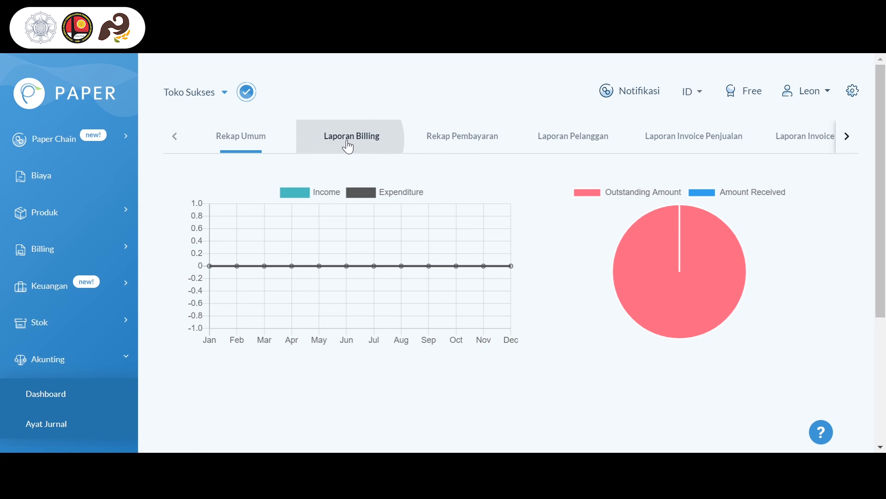
click(469, 147)
click(555, 147)
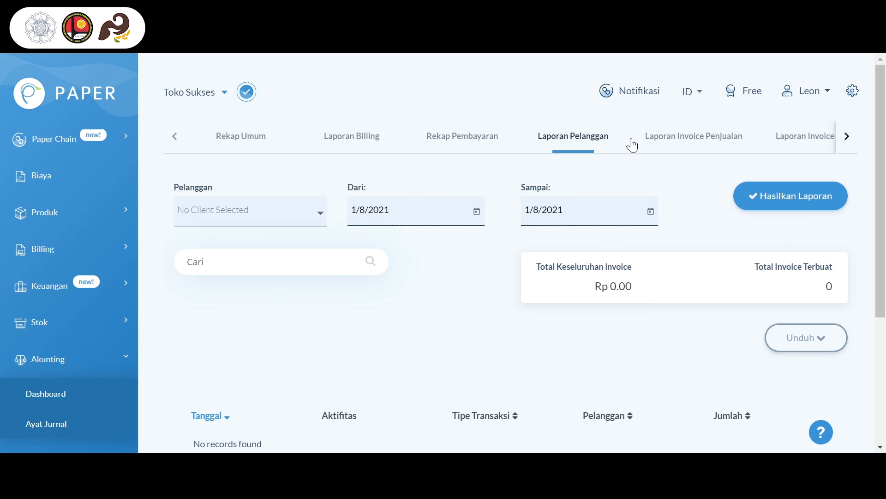
click(658, 146)
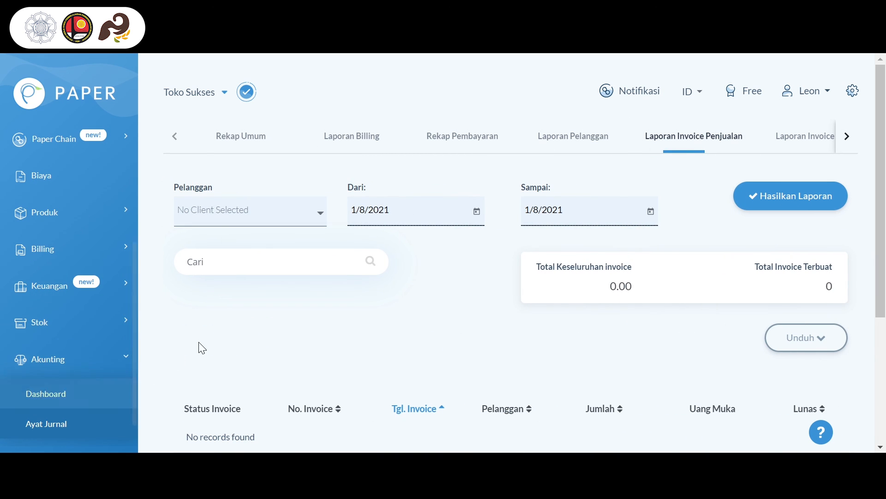
Return to the main dashboard and review its unpaid sales invoices and product sales summaries
click(29, 94)
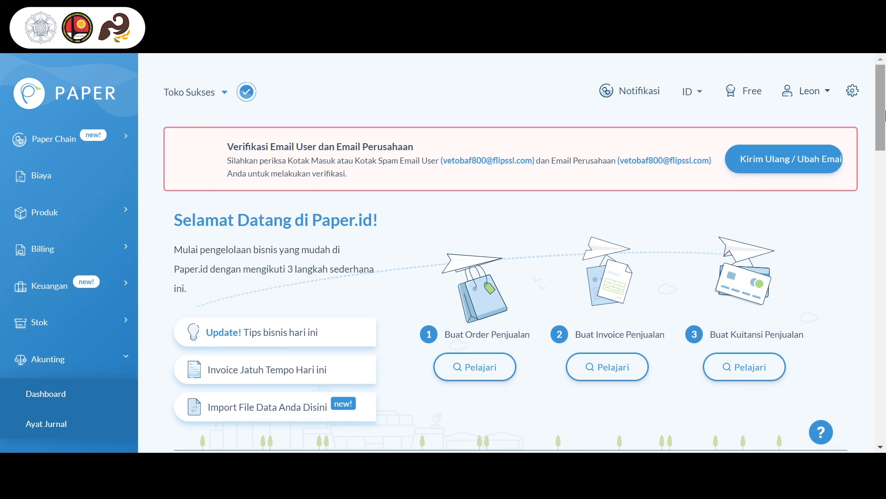
scroll(884, 130, down, 2)
drag(885, 130, 885, 345)
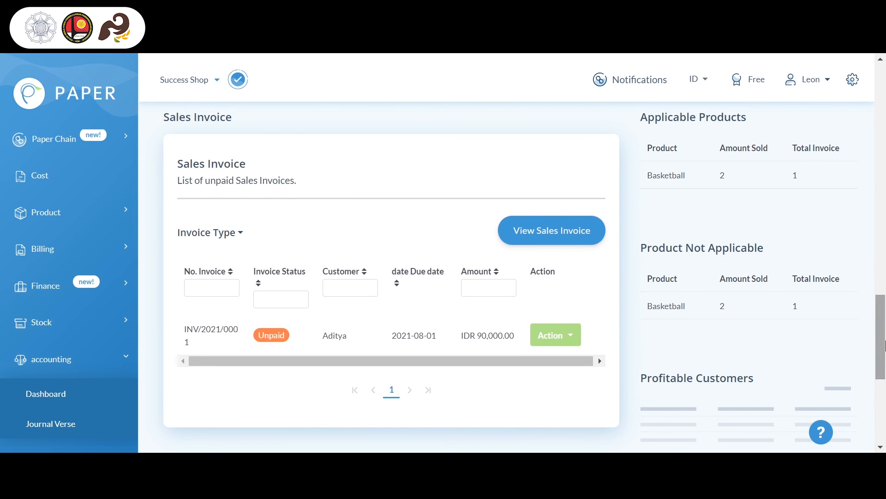
scroll(856, 239, up, 3)
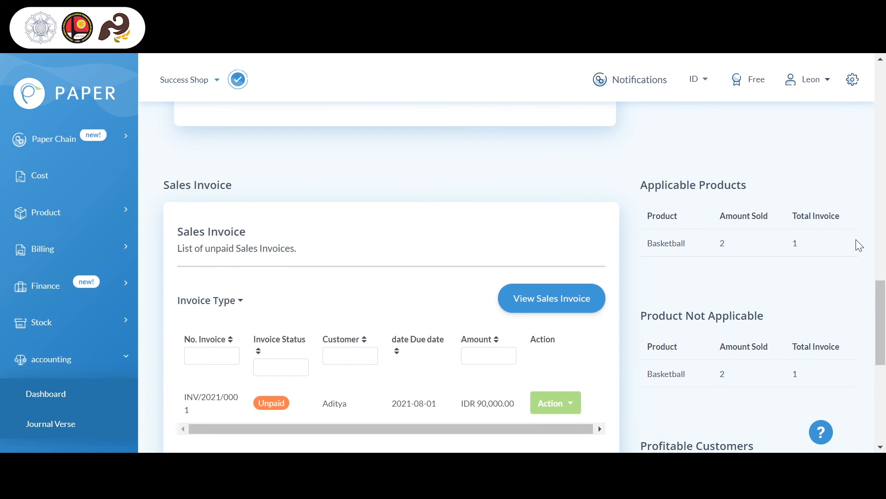
scroll(856, 239, up, 1)
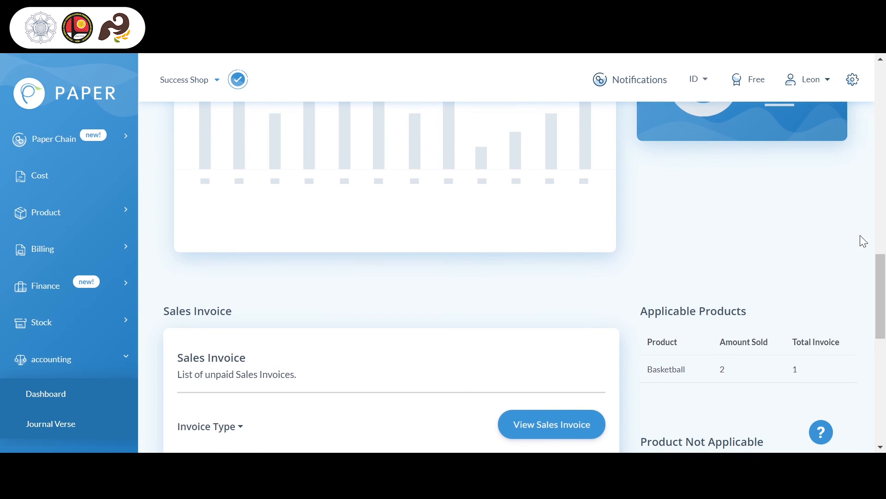